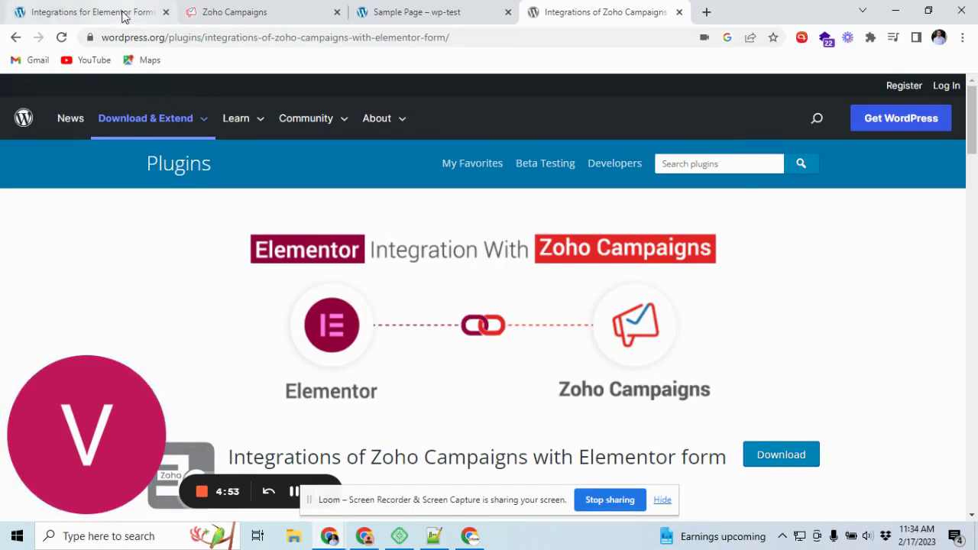
Review the Sample Page contact form and the Zoho Campaigns test list, then return to the plugin's integrations page.
scroll(198, 340, down, 1)
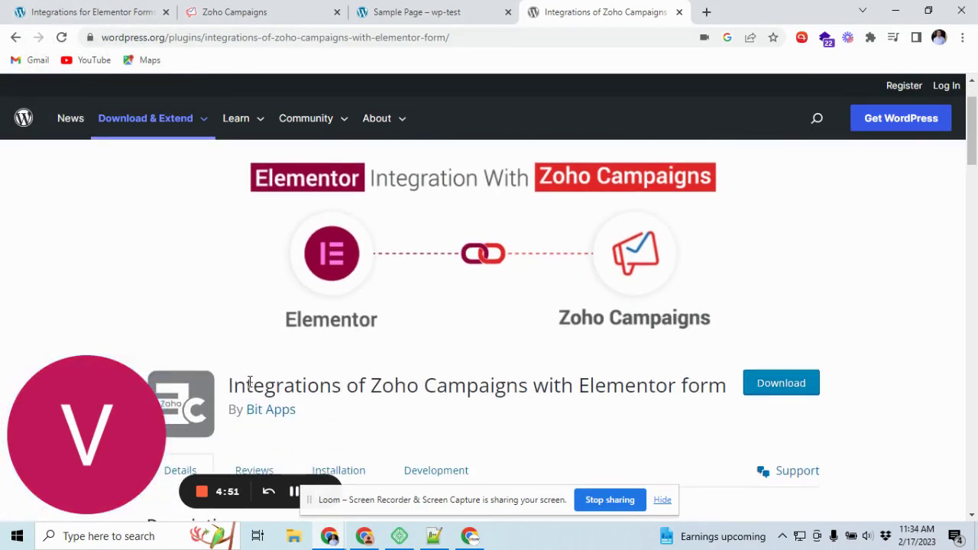
drag(237, 385, 327, 385)
click(358, 389)
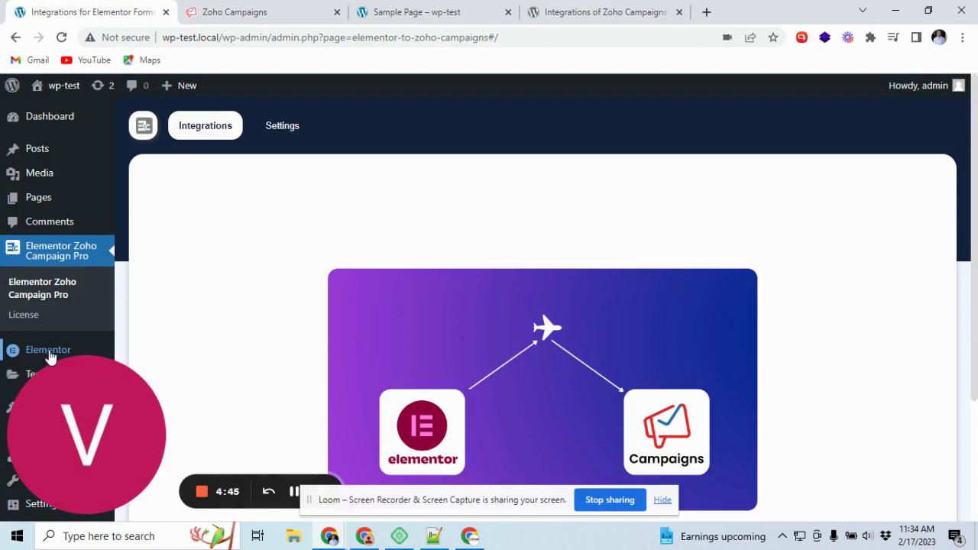
scroll(203, 249, down, 2)
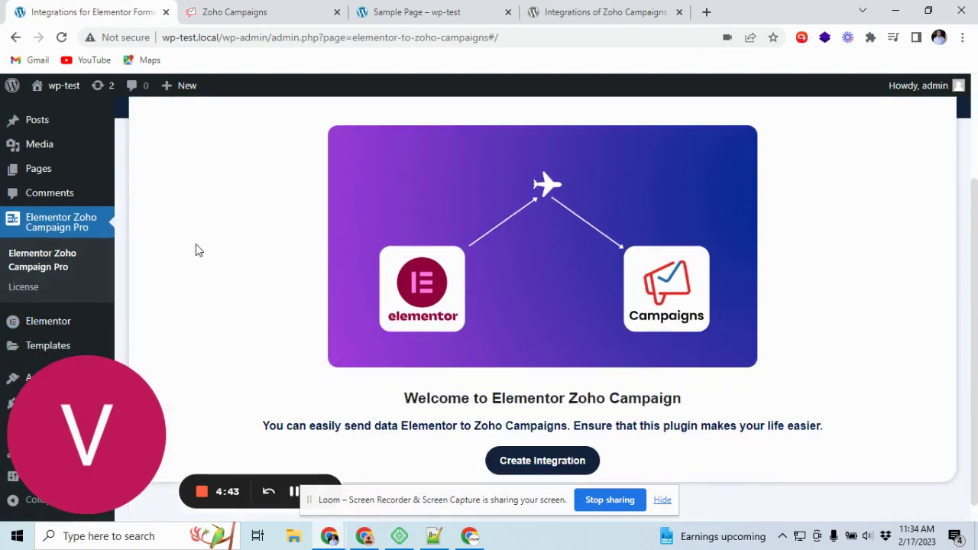
scroll(179, 231, up, 2)
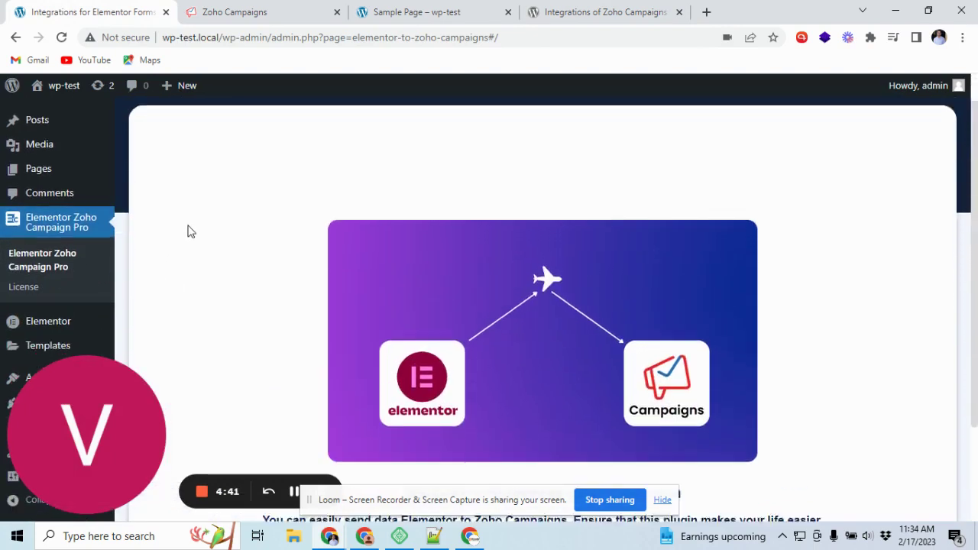
scroll(197, 230, down, 1)
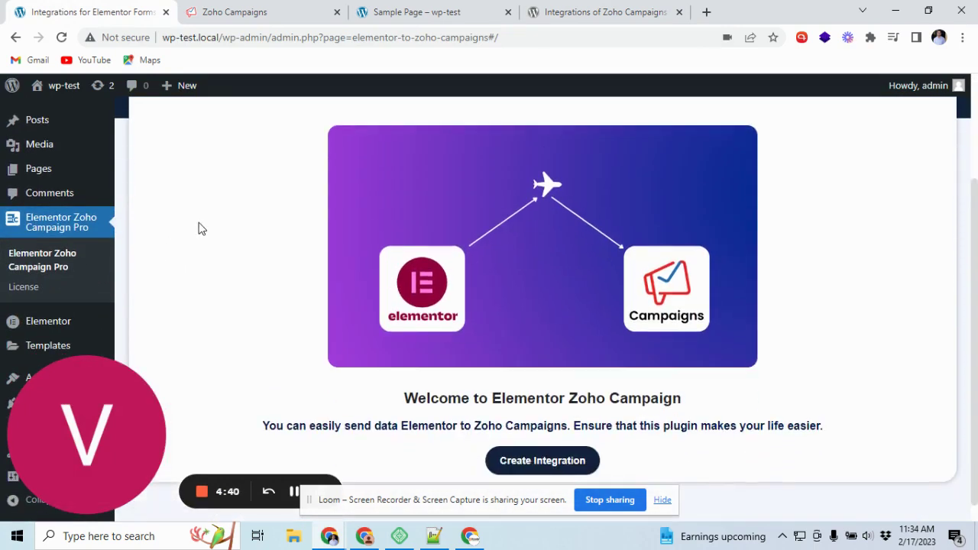
click(404, 9)
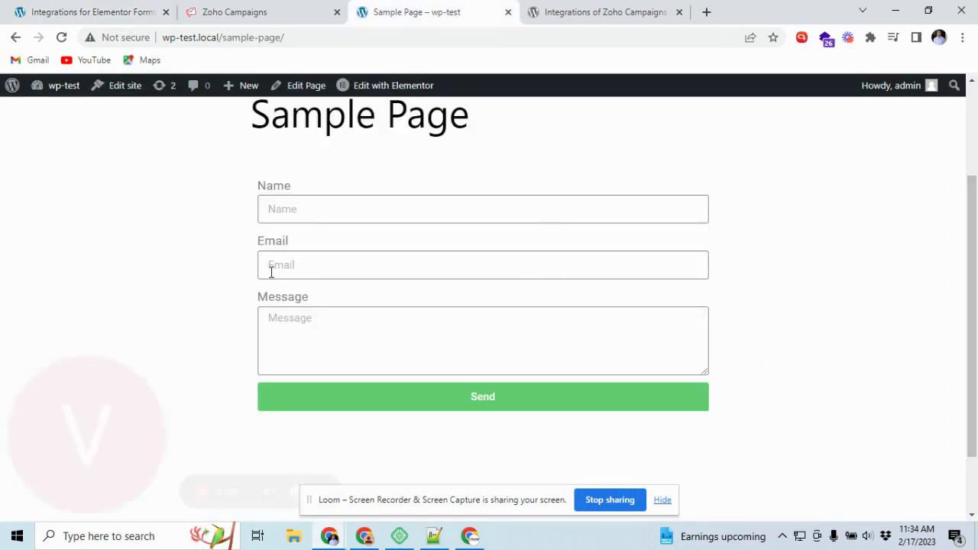
click(251, 10)
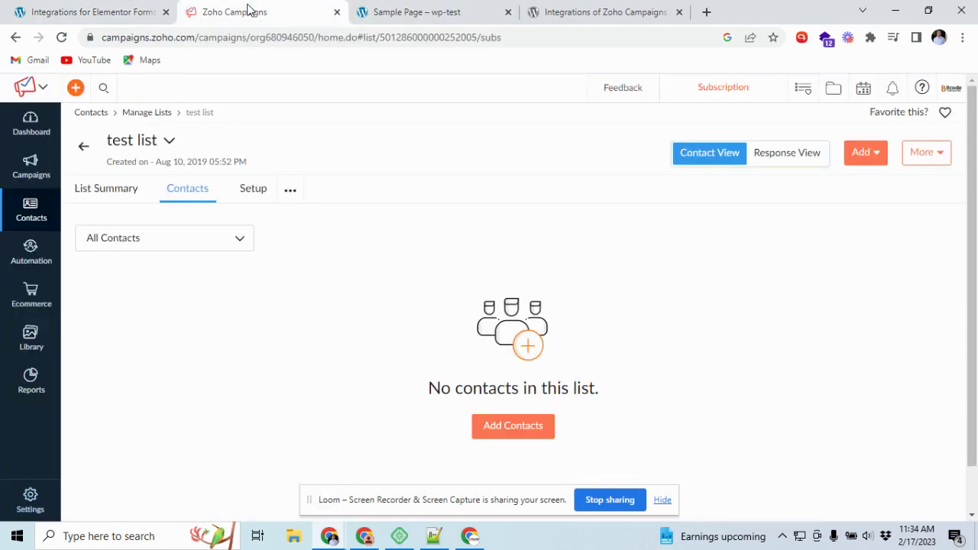
click(120, 7)
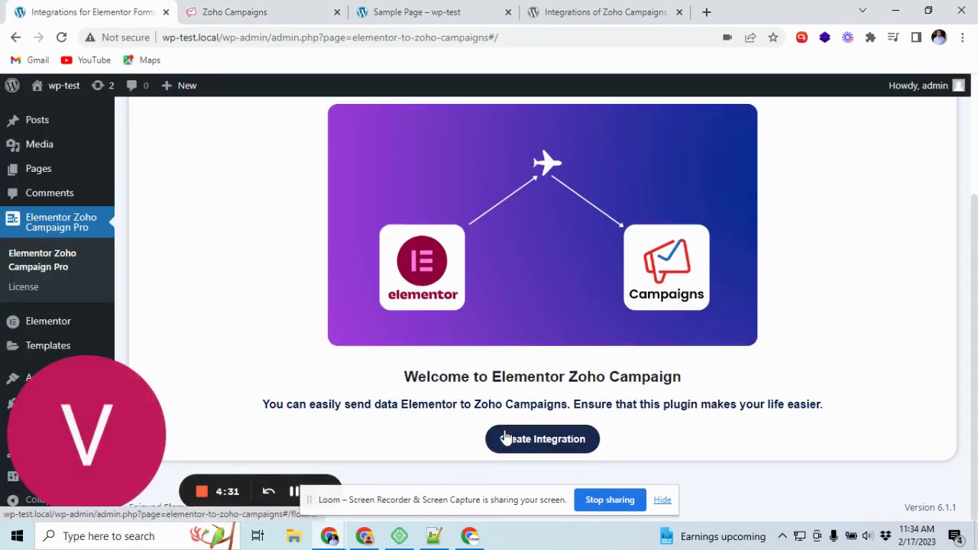
Start a new integration with New Form as the source form.
click(504, 436)
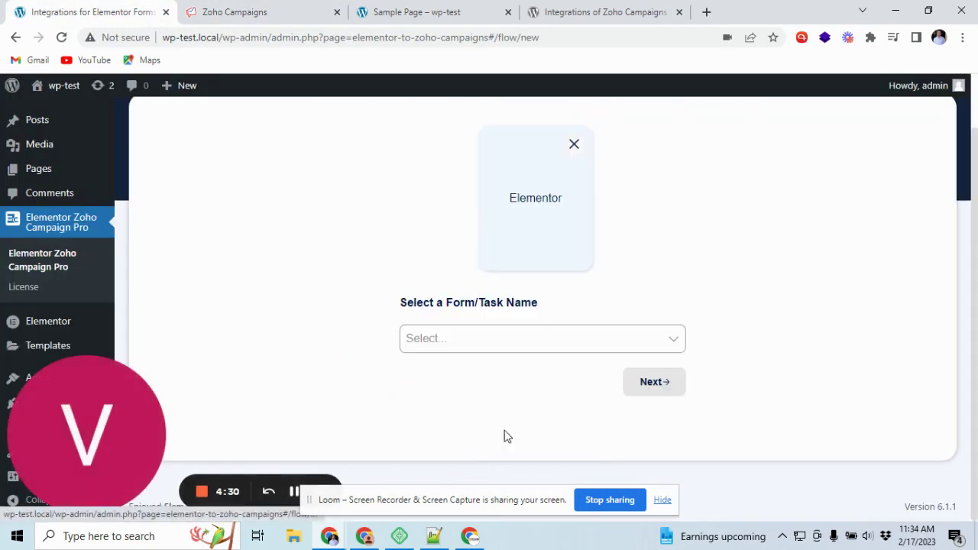
click(437, 348)
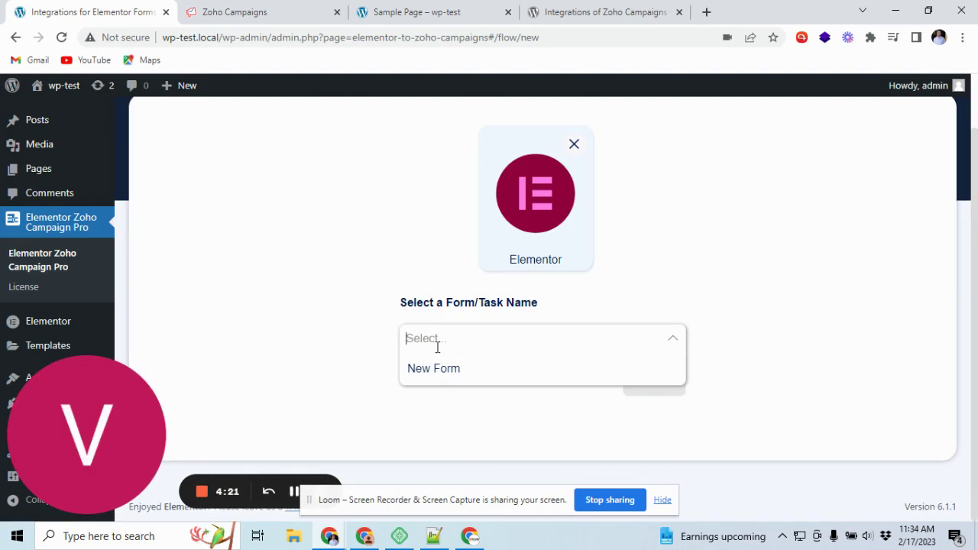
click(424, 372)
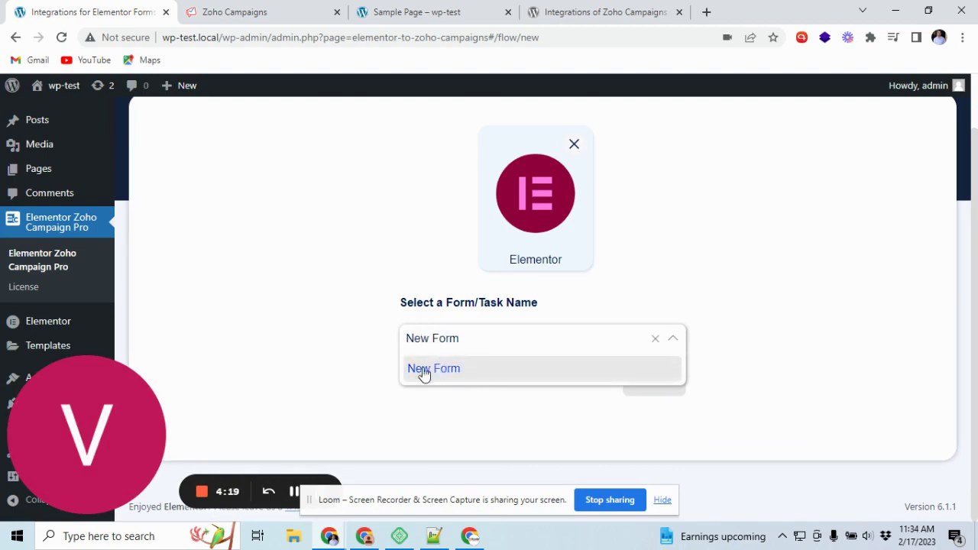
Continue to the Zoho Campaigns integration settings and set the data center to zoho.com.
click(634, 381)
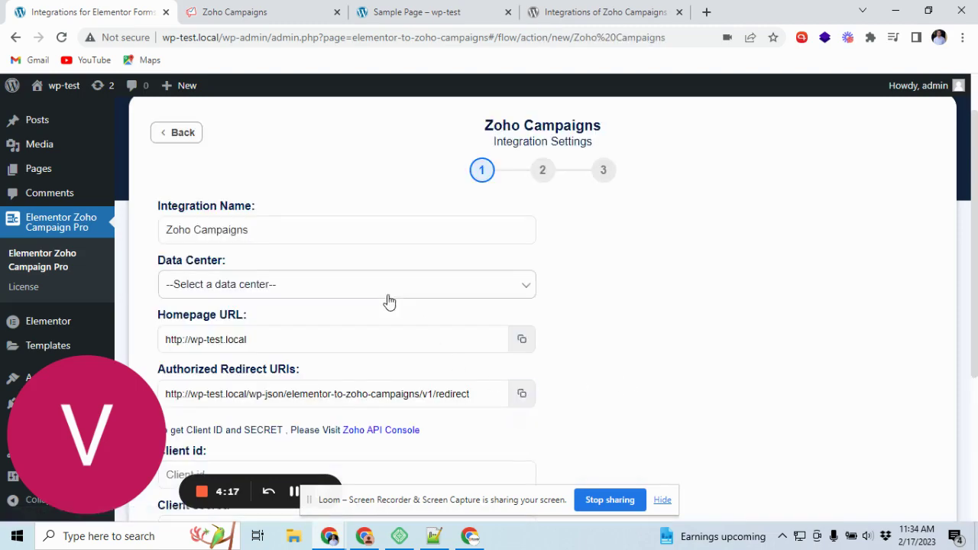
scroll(365, 292, down, 1)
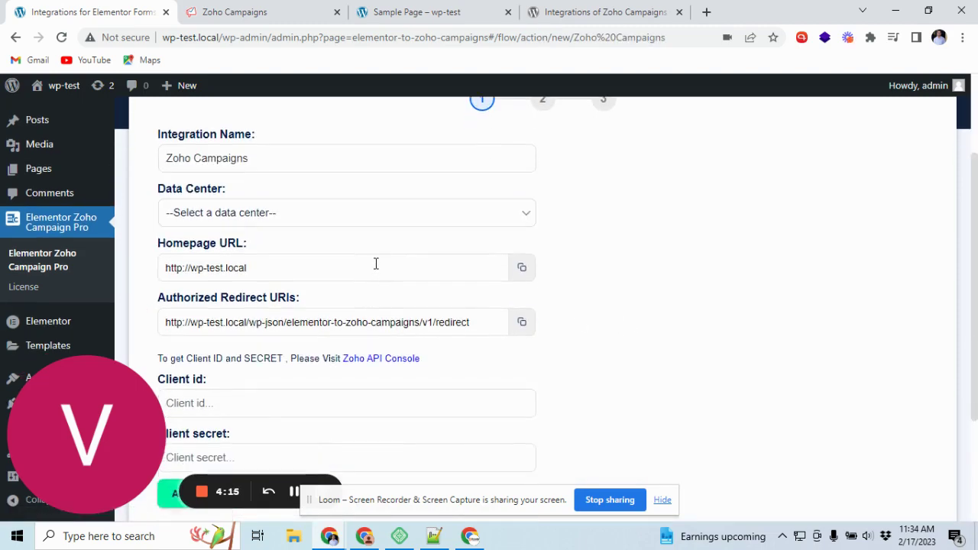
scroll(379, 246, up, 2)
scroll(377, 251, down, 2)
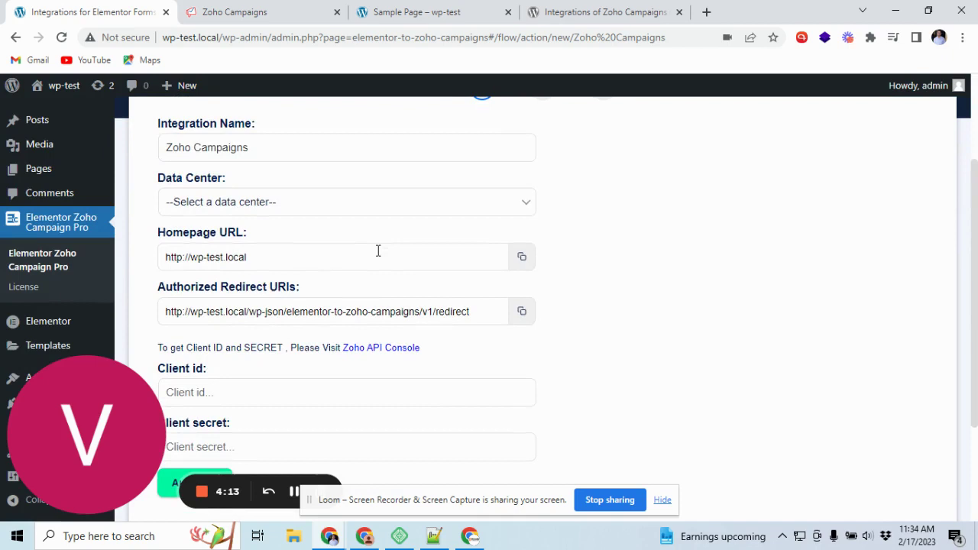
click(359, 211)
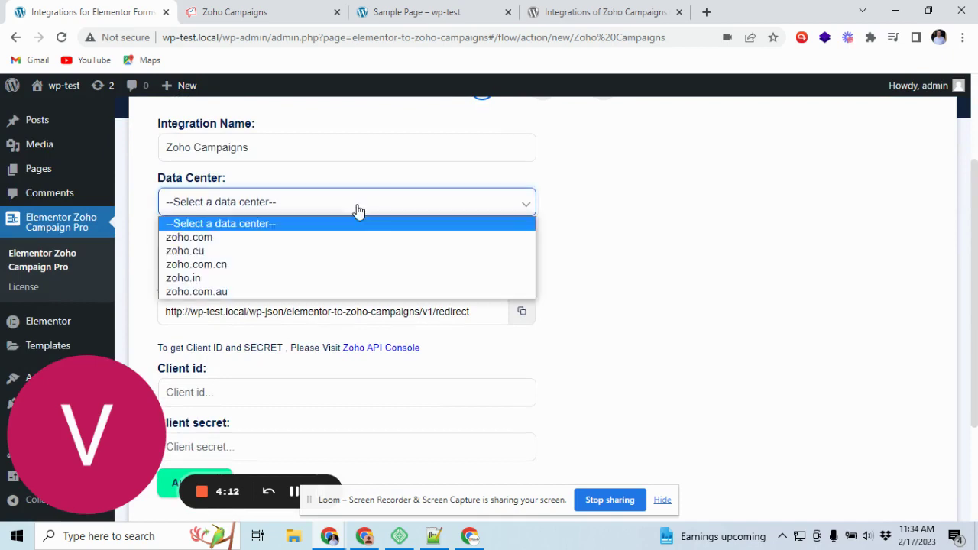
click(228, 240)
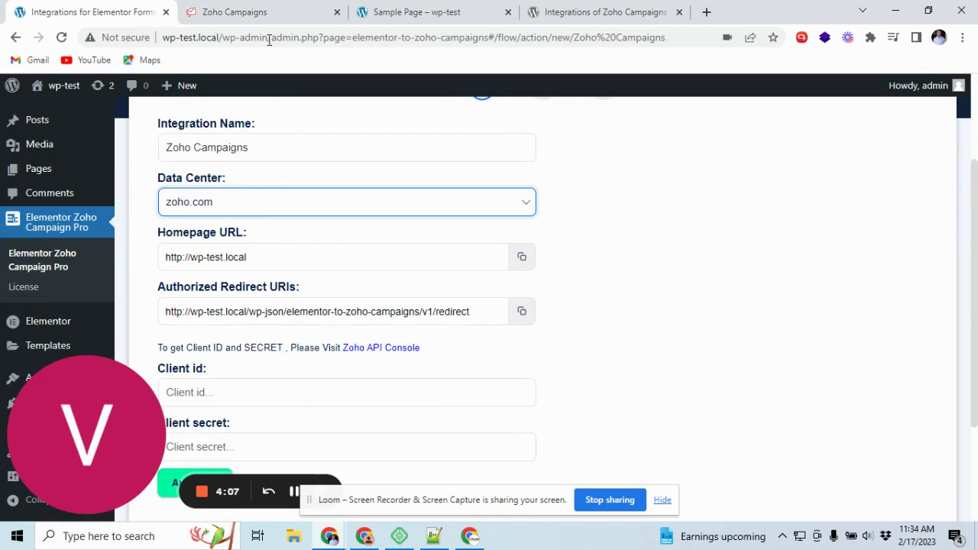
Confirm the Campaigns account uses zoho.com, keep that data center, and copy the Homepage URL.
click(267, 13)
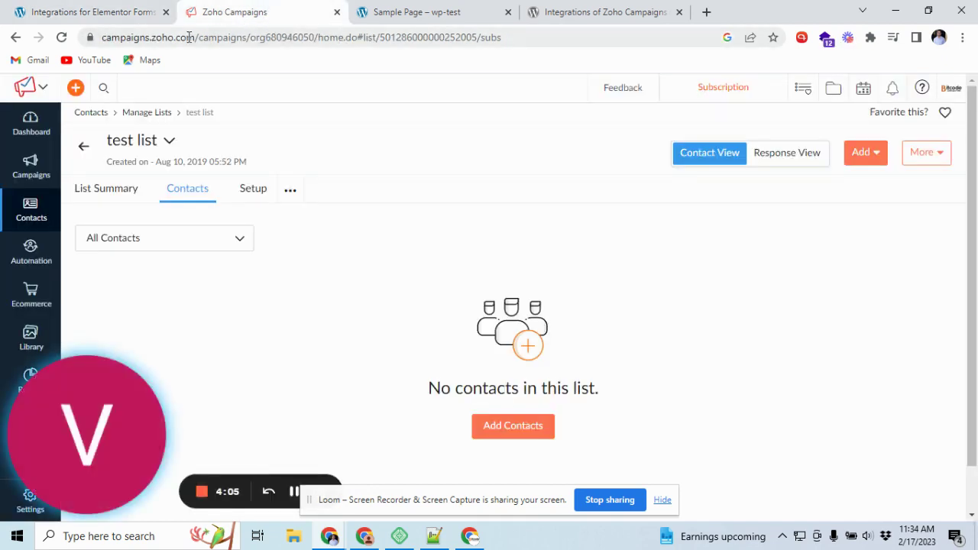
drag(157, 38, 192, 37)
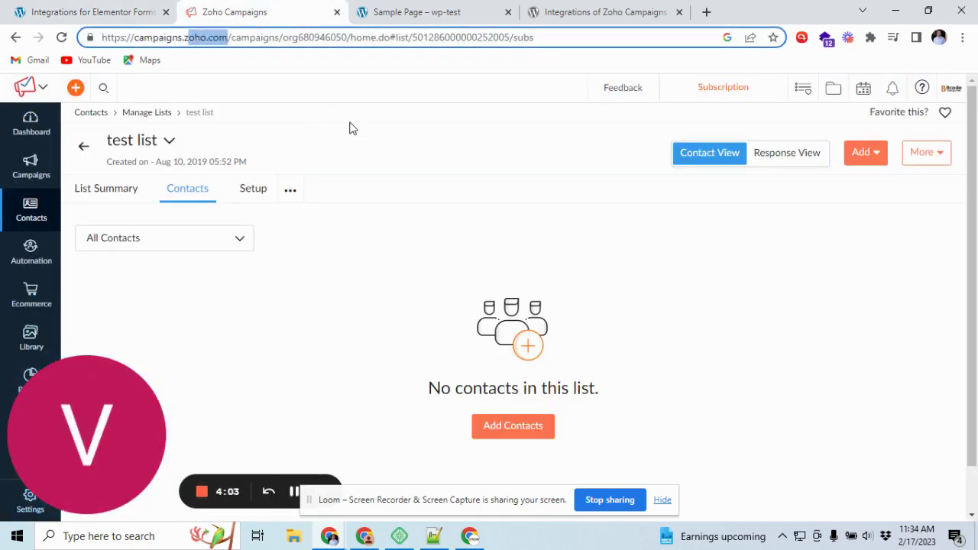
click(359, 131)
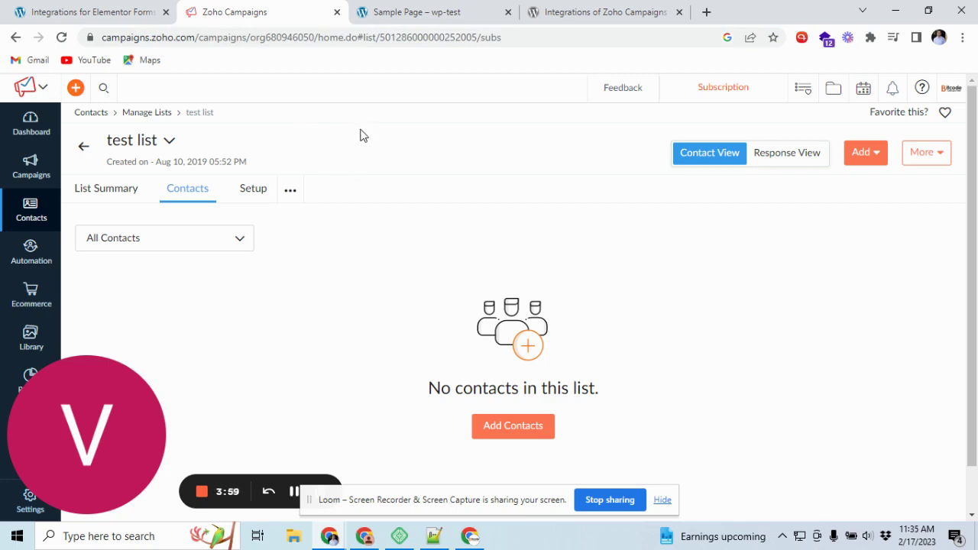
click(114, 11)
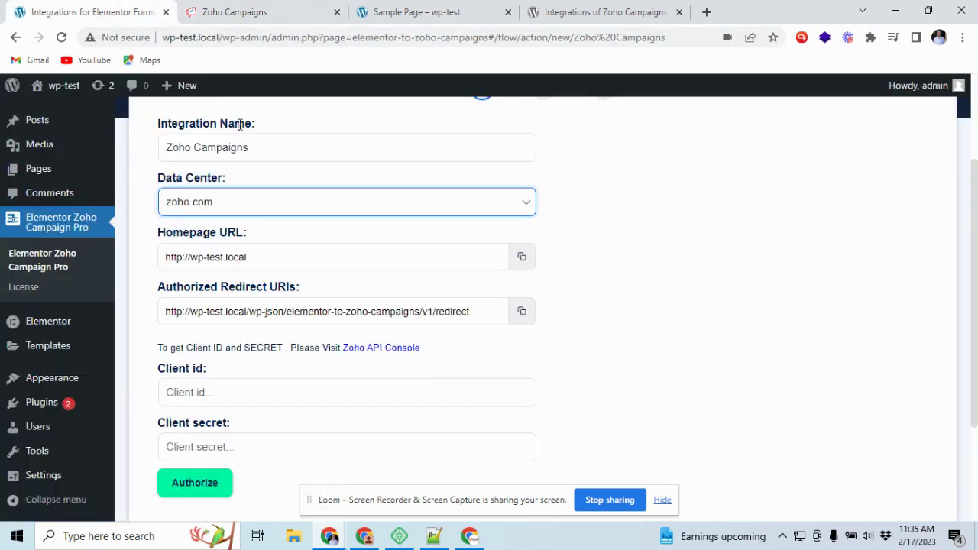
click(281, 203)
click(258, 236)
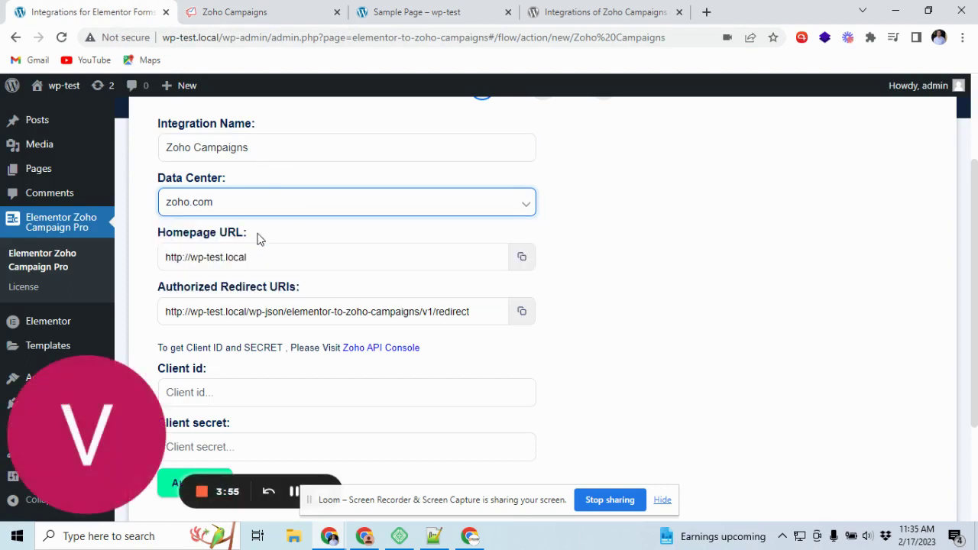
click(517, 267)
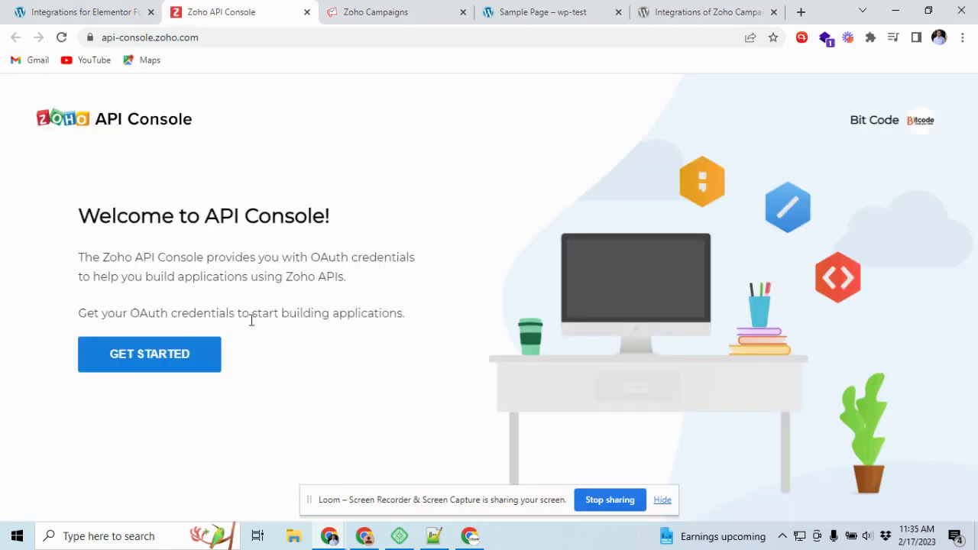
Start a new Server-based Applications client and name it Elementor.
click(158, 364)
click(523, 245)
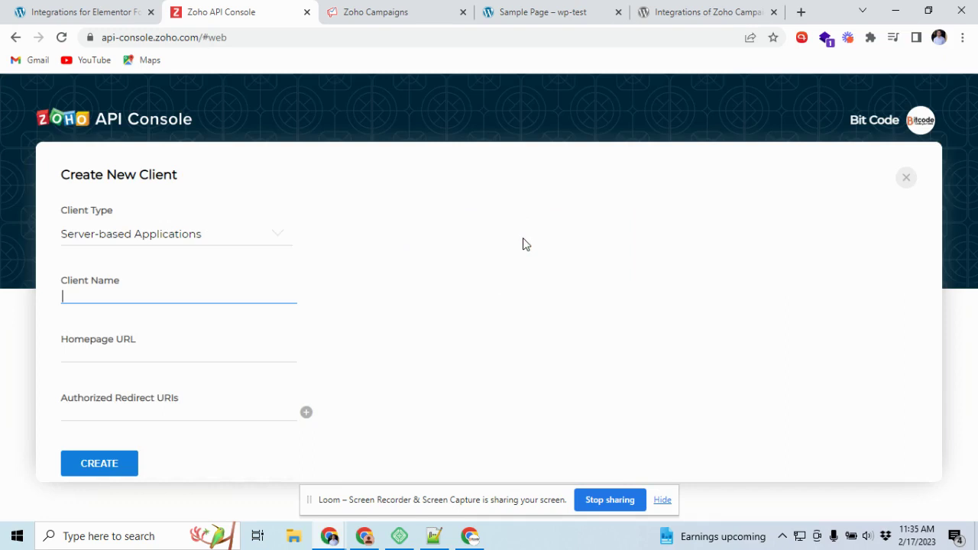
click(151, 296)
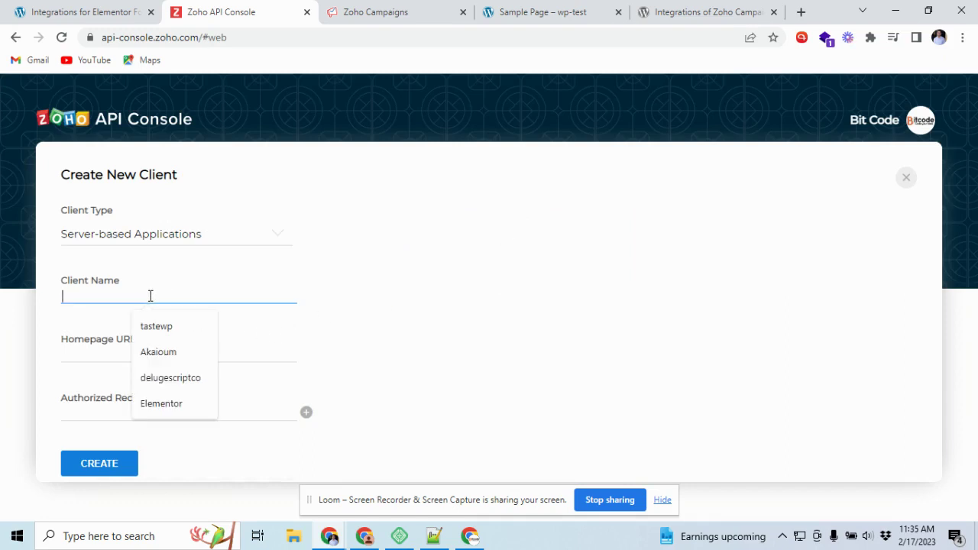
key(ctrl+v)
drag(151, 301, 42, 298)
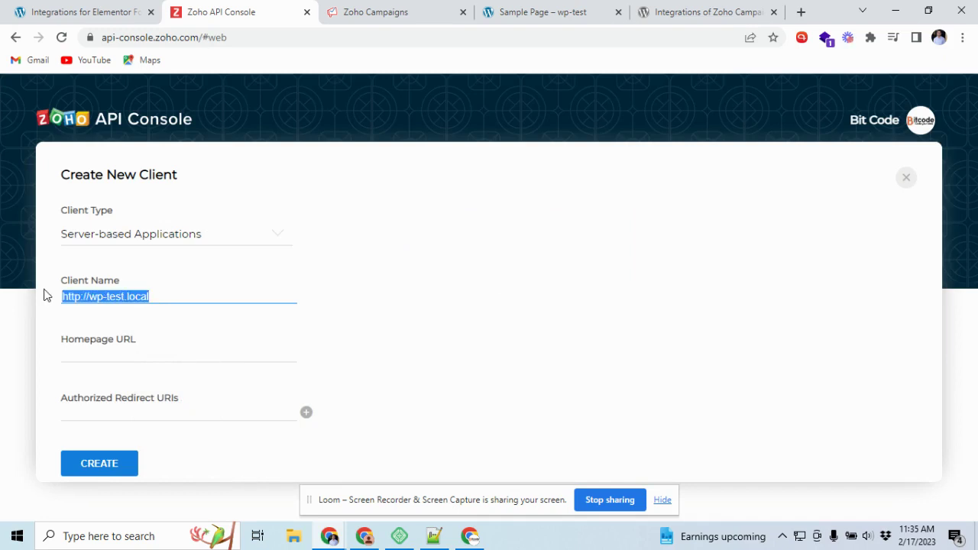
text(E)
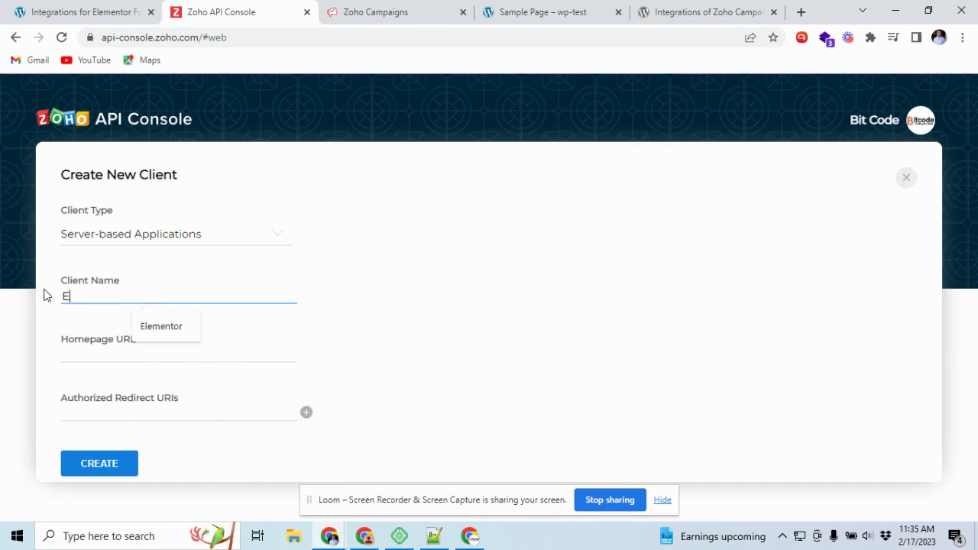
text(lementr)
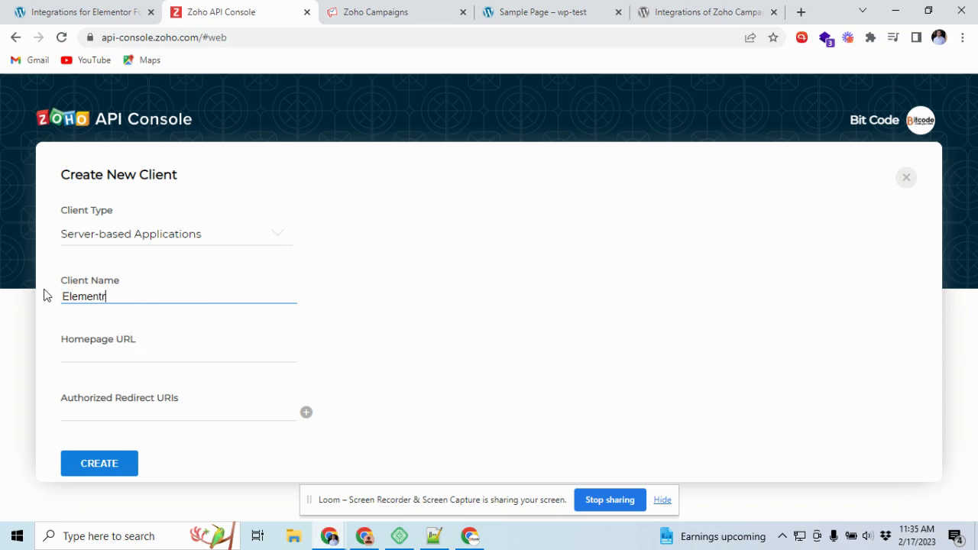
key(BackSpace)
text(or)
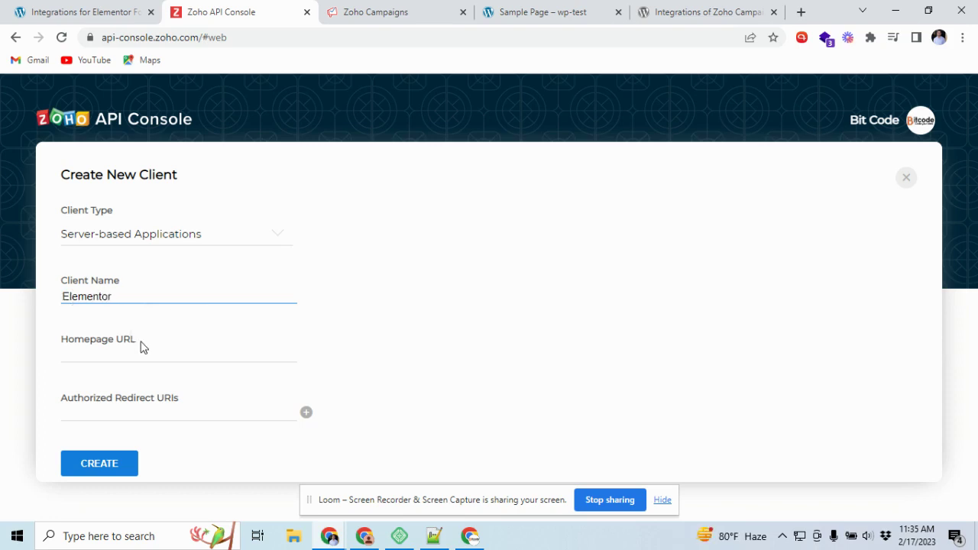
click(137, 351)
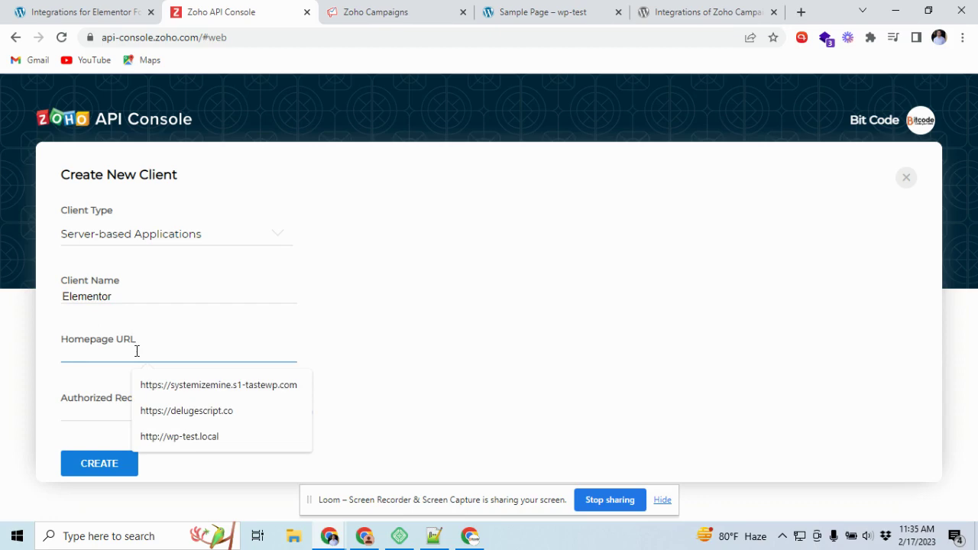
key(Down)
key(Down)
key(Down)
key(Return)
click(97, 12)
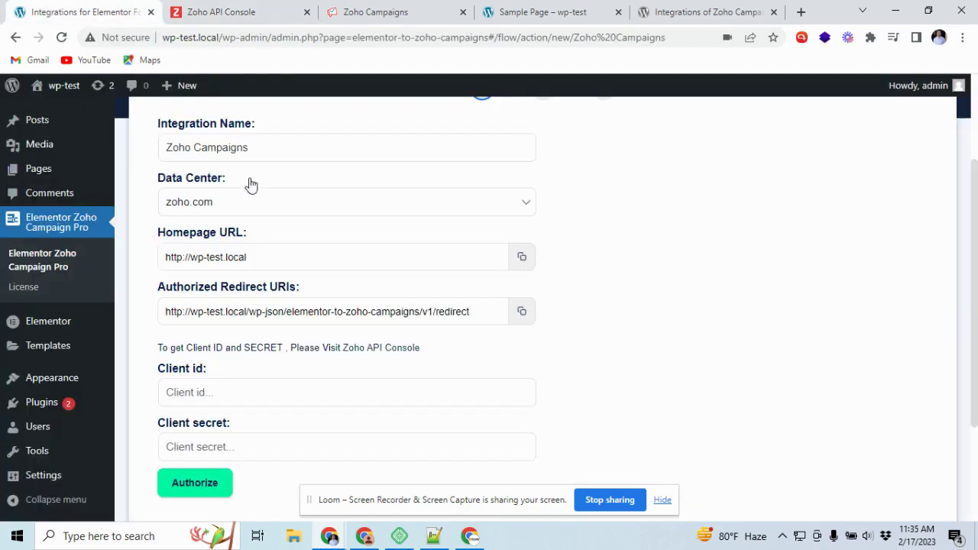
click(522, 311)
click(260, 9)
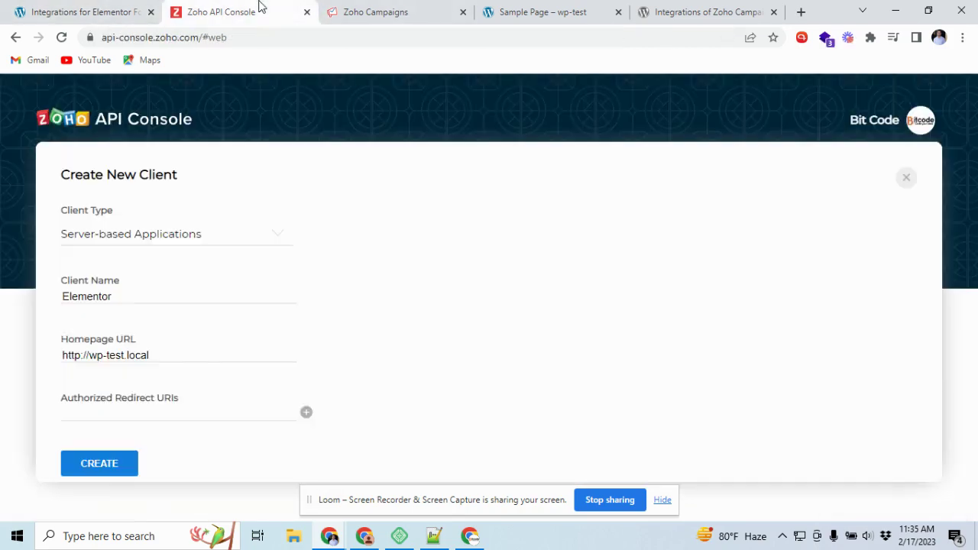
click(107, 412)
key(ctrl+v)
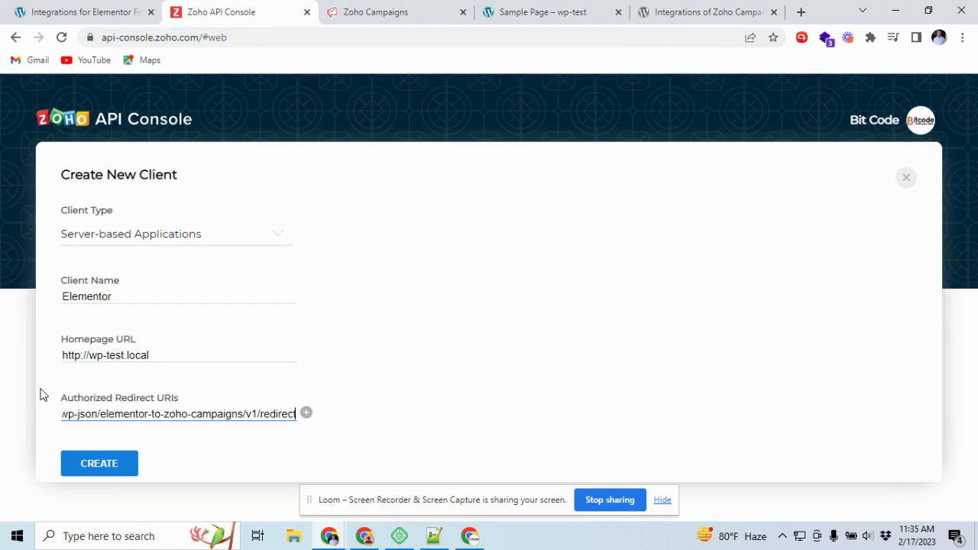
click(22, 392)
click(99, 464)
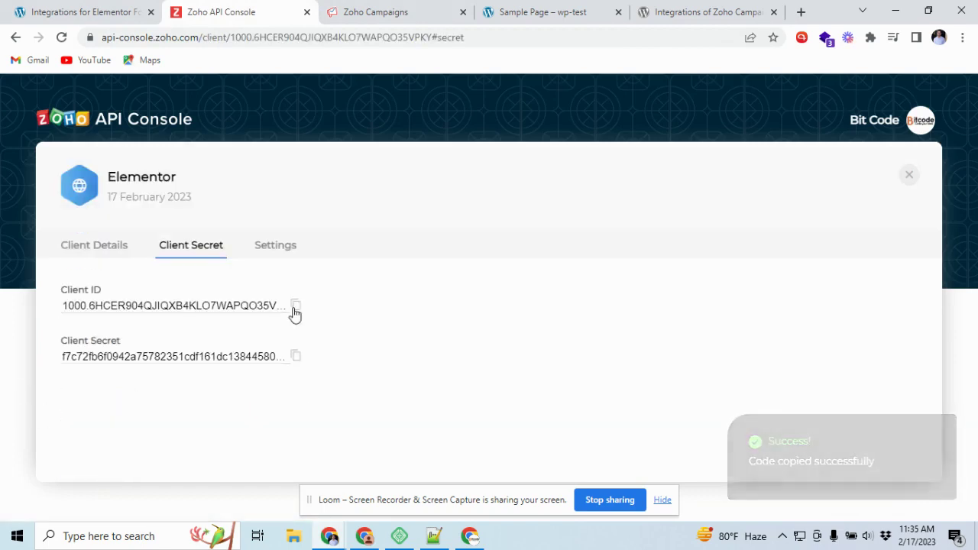
Copy the new Client ID into the integration's Client id field.
click(294, 310)
key(ctrl+Page_Up)
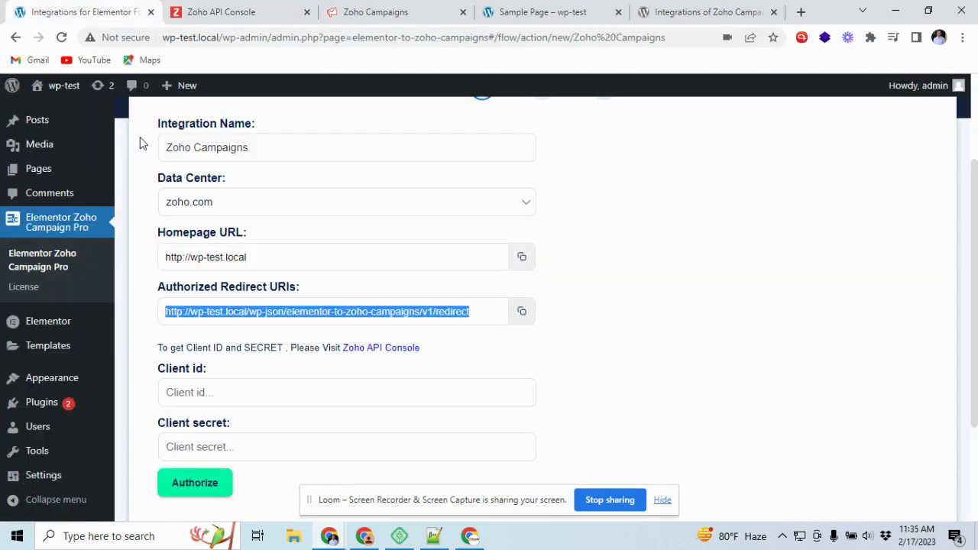
click(244, 392)
key(ctrl+v)
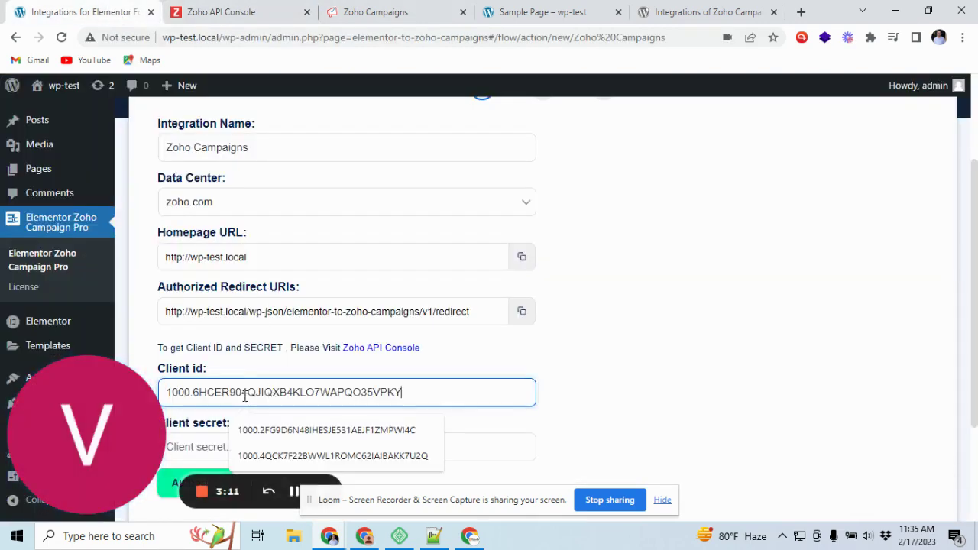
scroll(786, 261, down, 2)
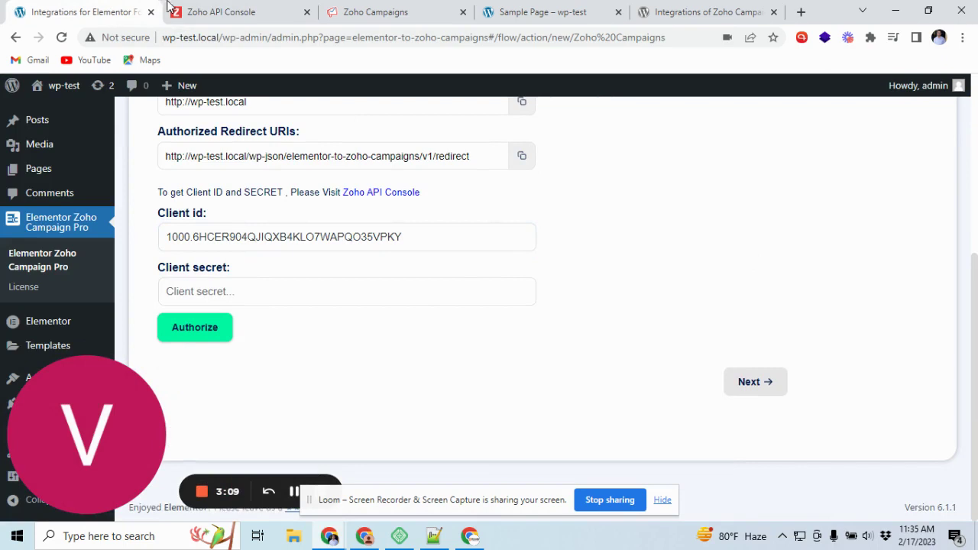
Paste the Client Secret into the Client secret field, then authorize and accept Zoho access.
click(204, 9)
click(296, 356)
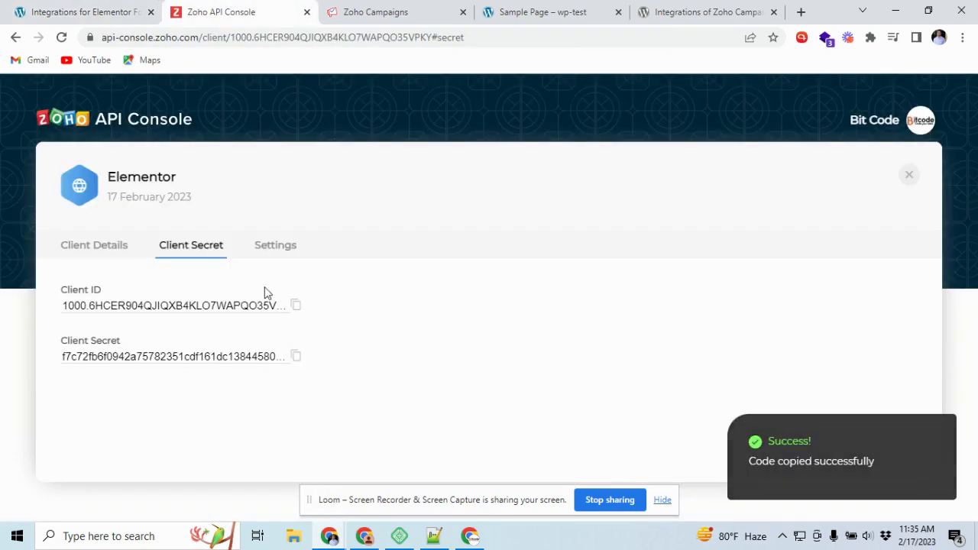
click(96, 12)
click(242, 294)
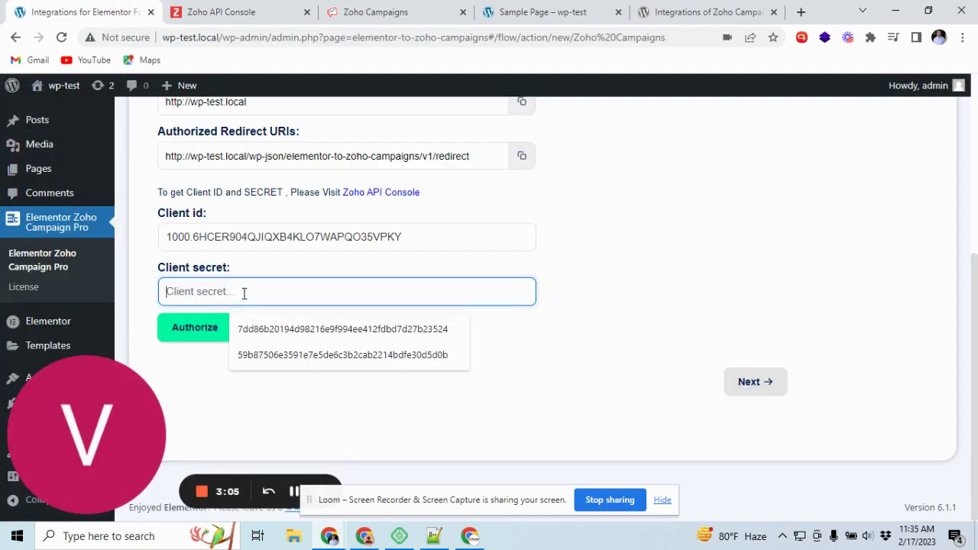
key(ctrl+v)
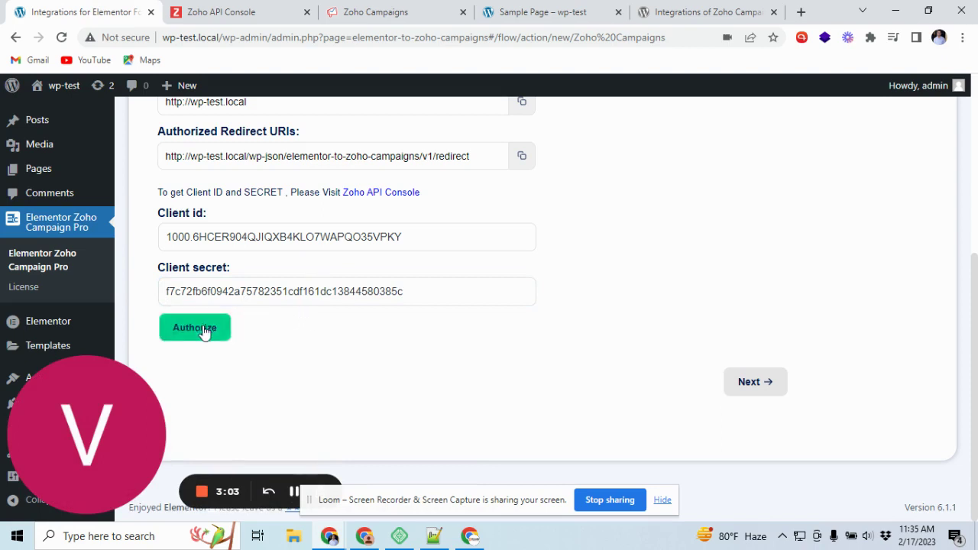
click(197, 327)
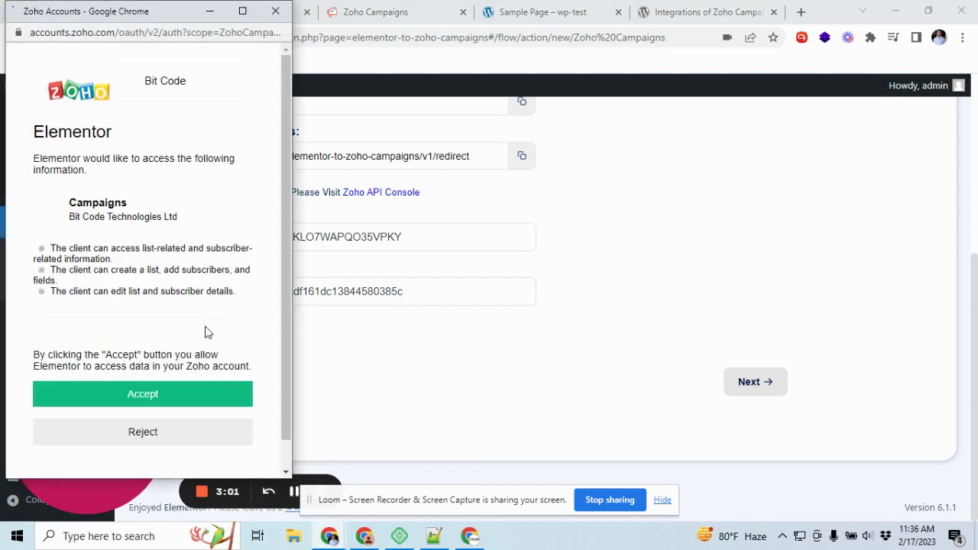
click(147, 400)
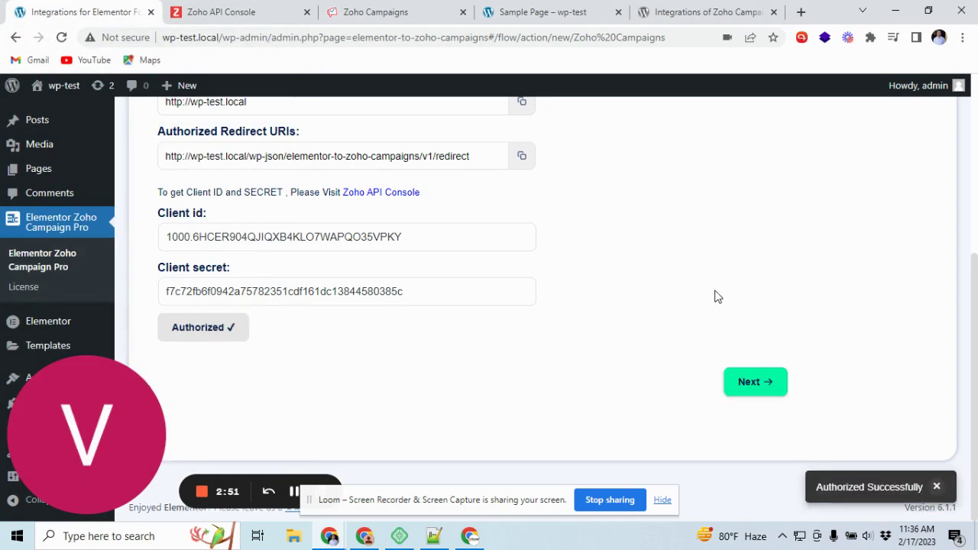
Continue to the settings step and map the form's Email field to Contact Email.
click(745, 380)
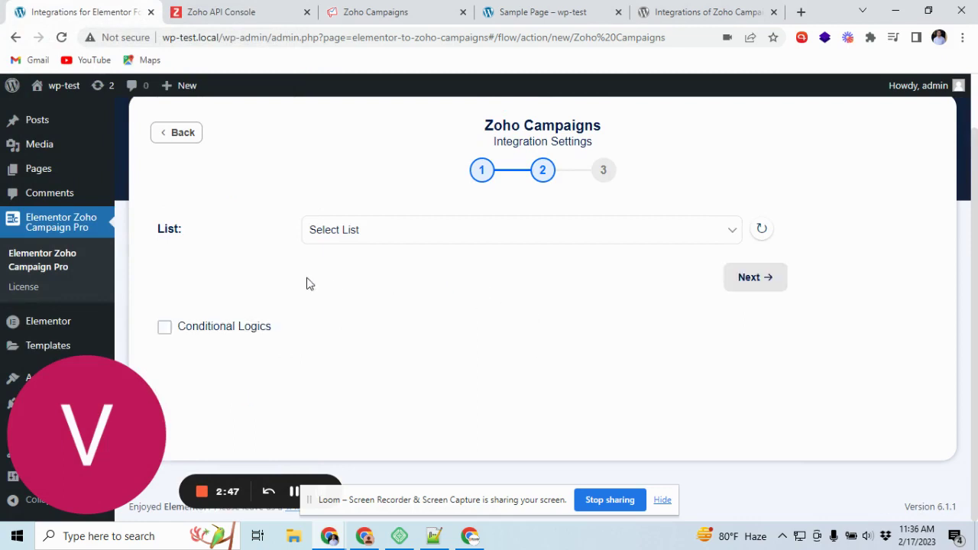
scroll(310, 260, down, 1)
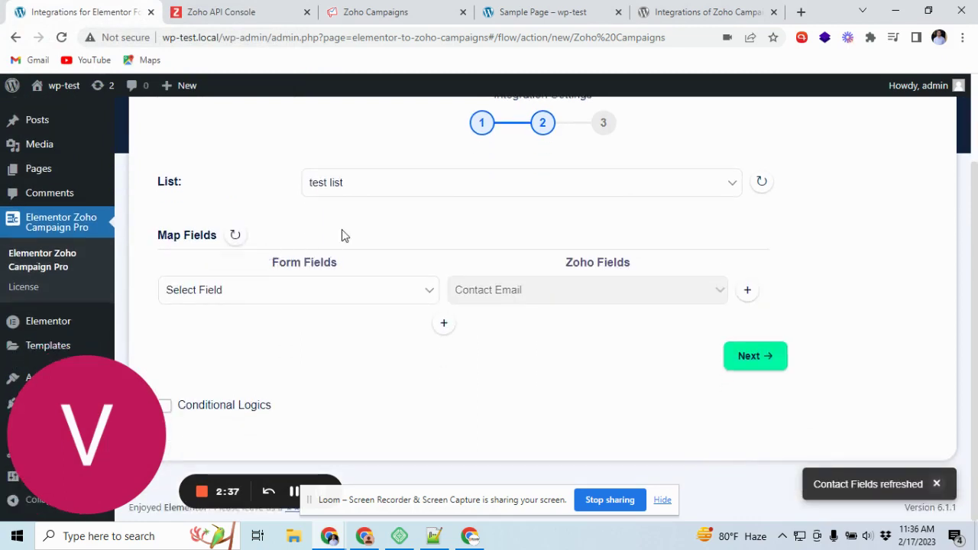
click(299, 283)
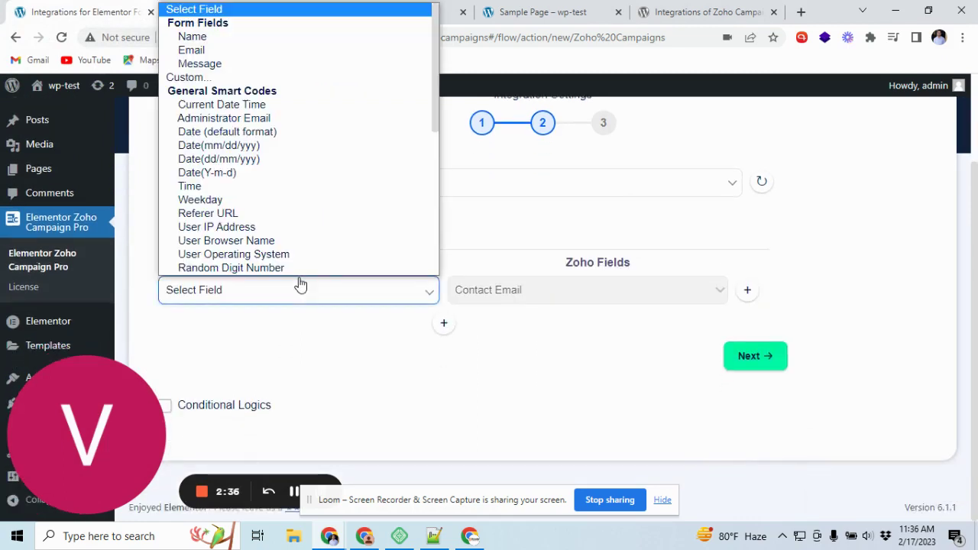
click(239, 50)
Add a second mapping row, browse its field options, then delete the empty row.
click(443, 323)
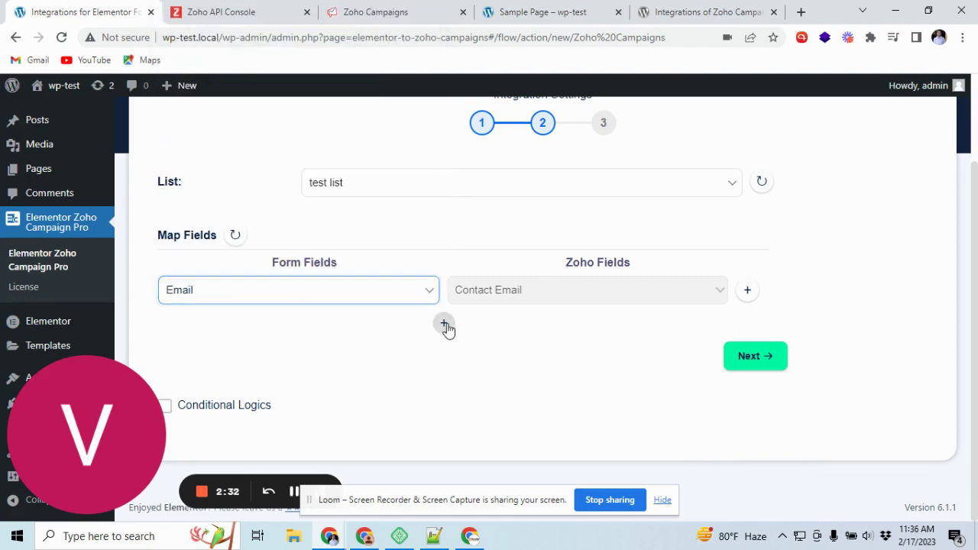
click(509, 327)
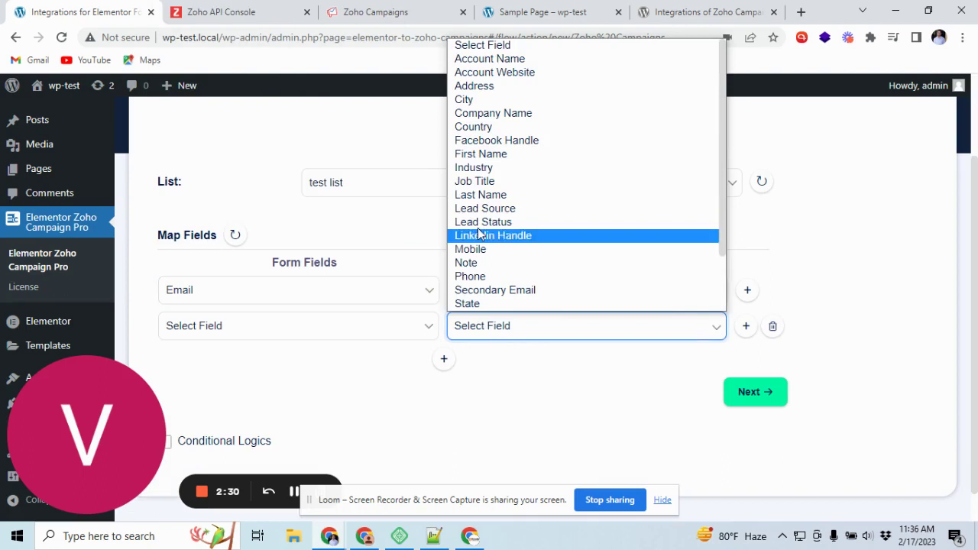
click(397, 241)
click(380, 340)
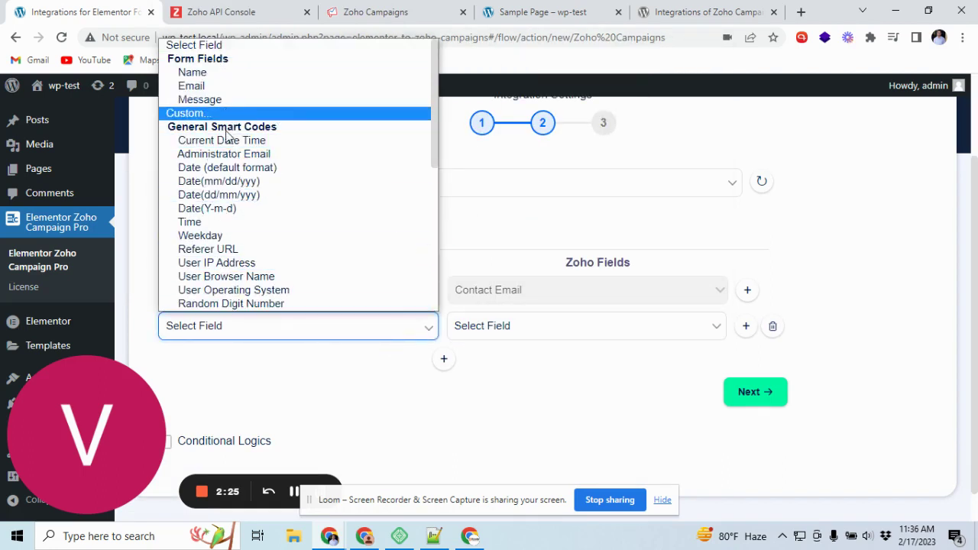
click(576, 233)
click(570, 336)
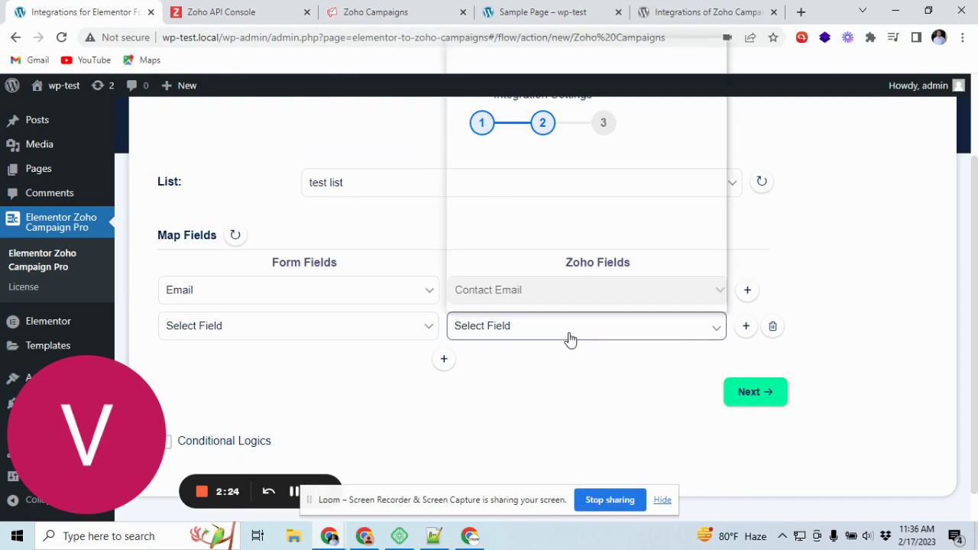
click(477, 386)
click(770, 328)
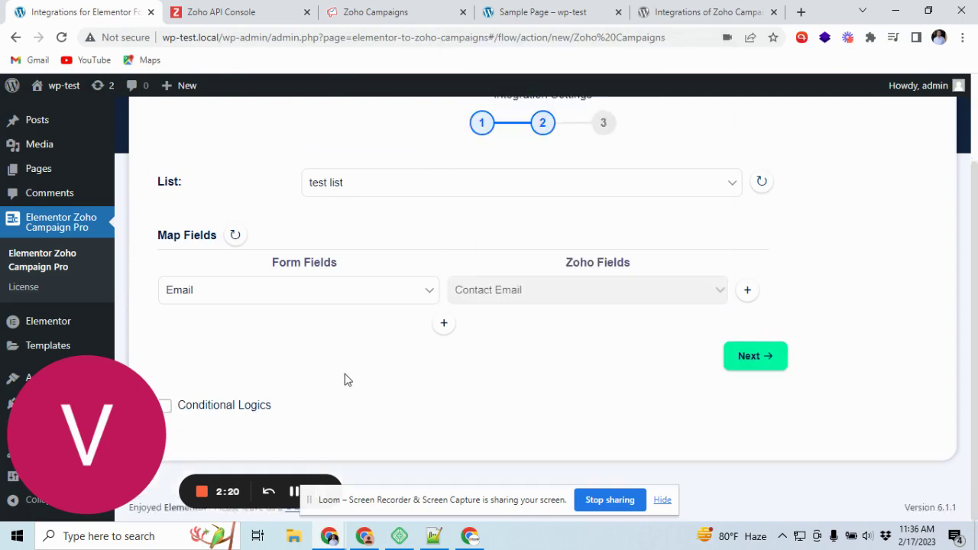
Leave Conditional Logics switched off and advance to the Successfully Integrated step.
click(225, 406)
click(225, 406)
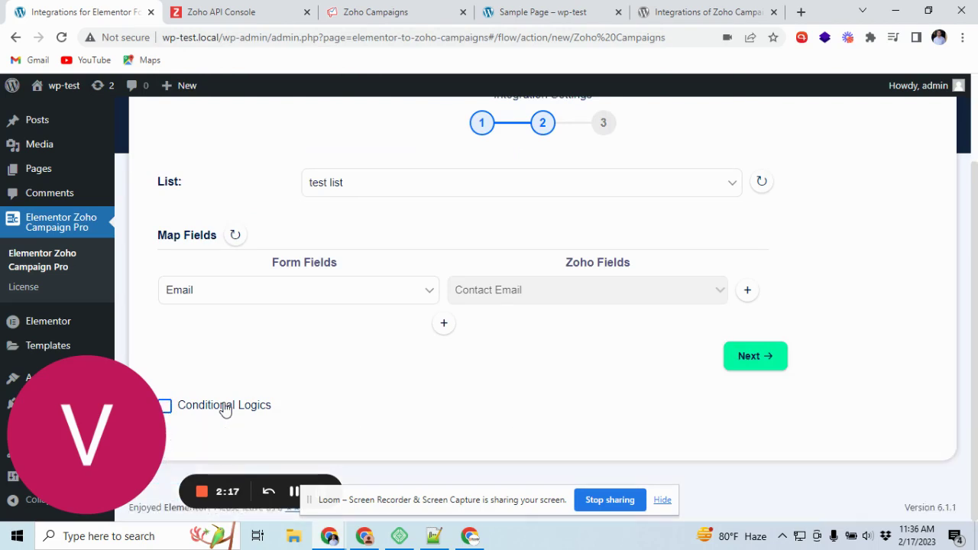
scroll(644, 382, up, 2)
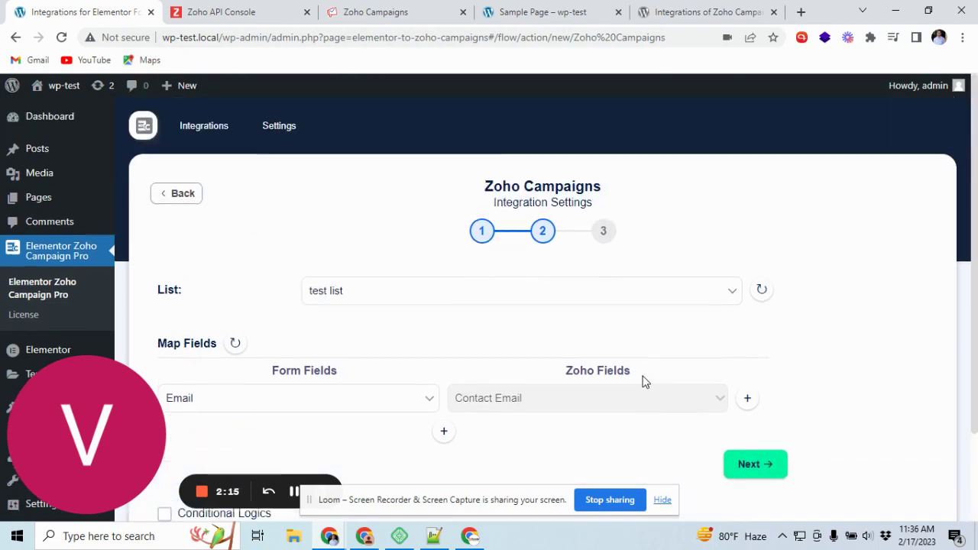
scroll(644, 382, down, 1)
click(753, 393)
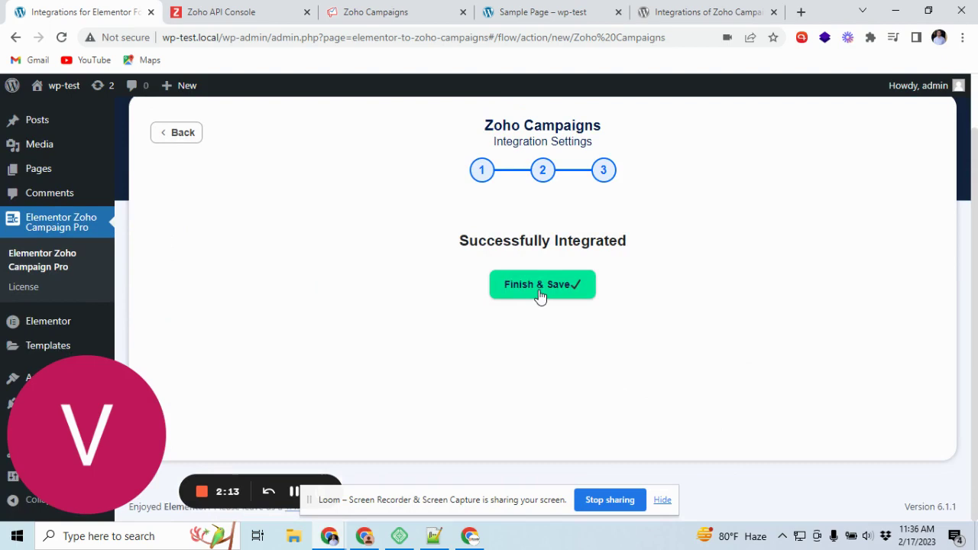
Finish & Save the integration, then send a test name, e-mail and message from the Sample Page form.
click(517, 301)
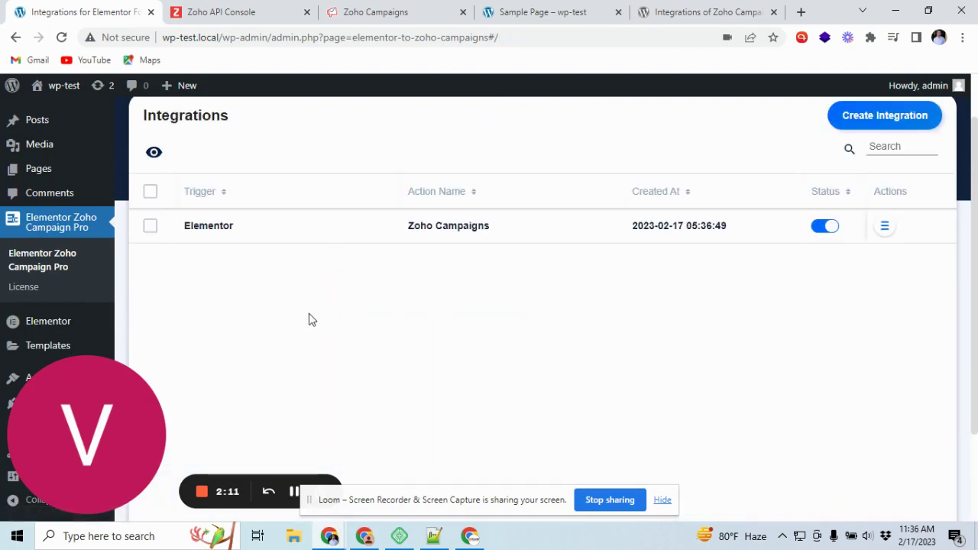
click(534, 9)
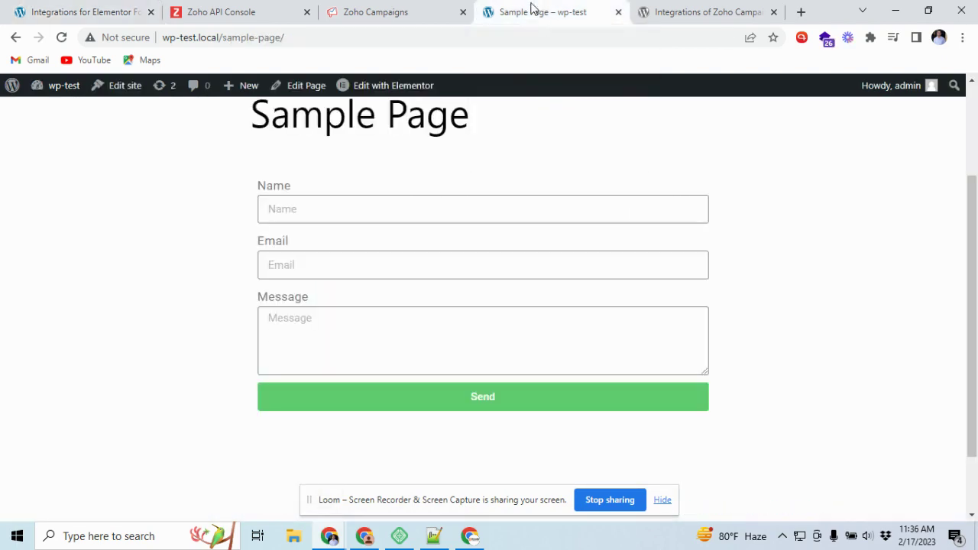
click(300, 202)
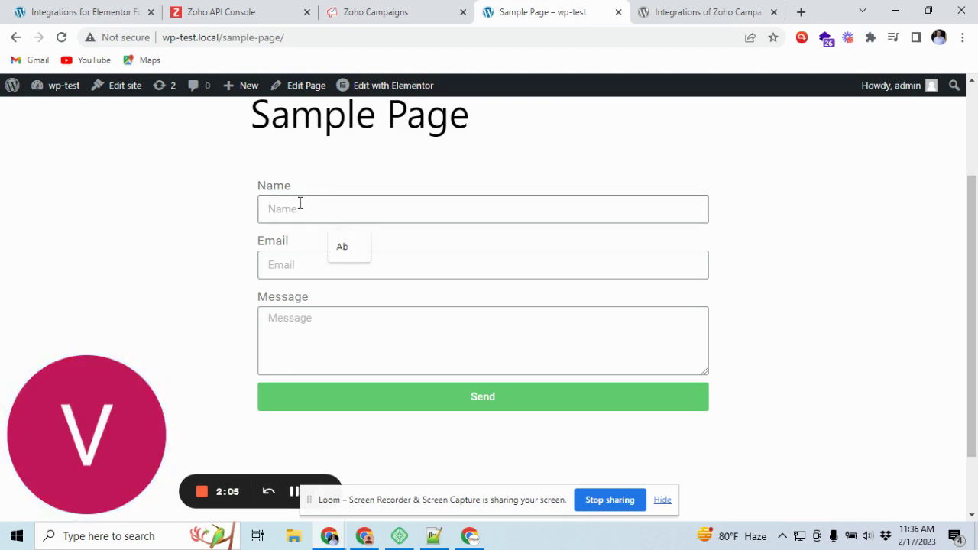
text(Abdul)
click(320, 266)
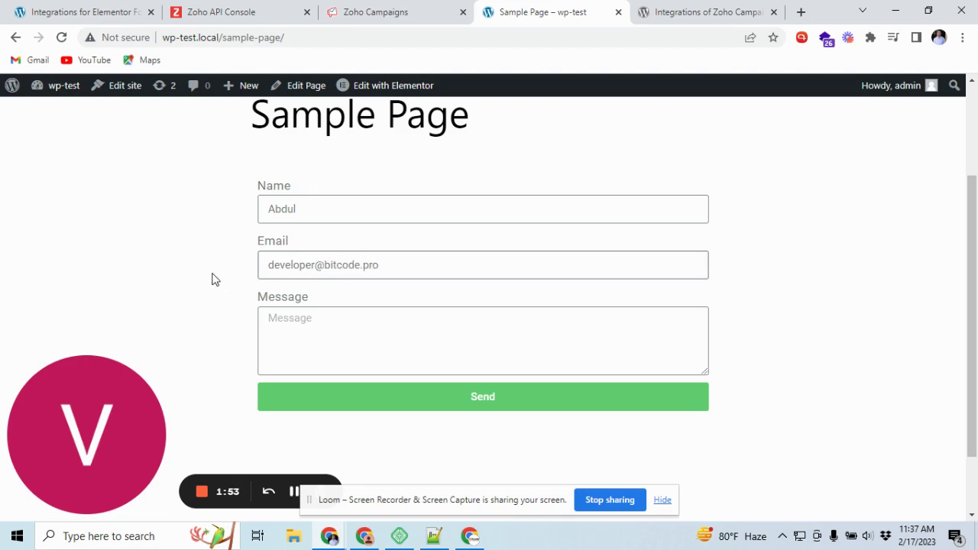
click(309, 323)
text(Hello)
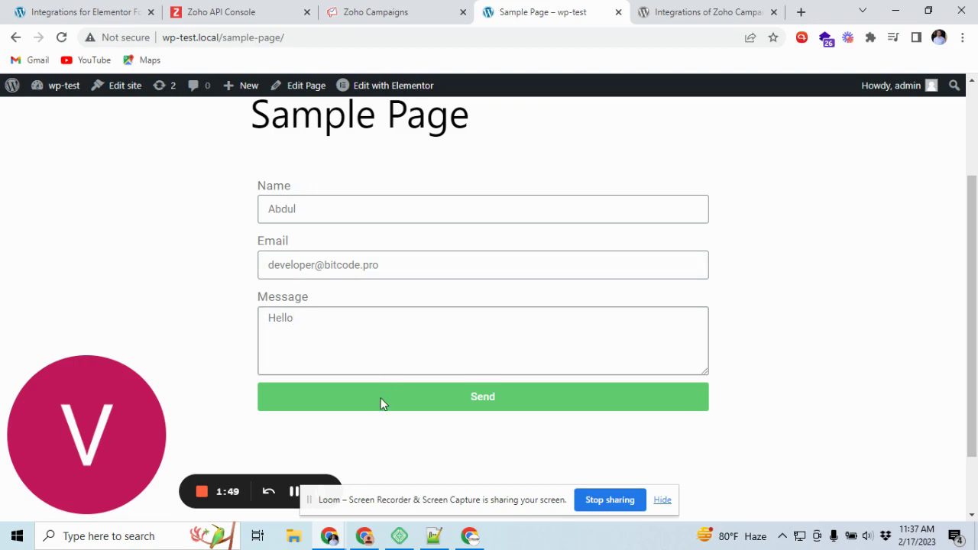
click(382, 403)
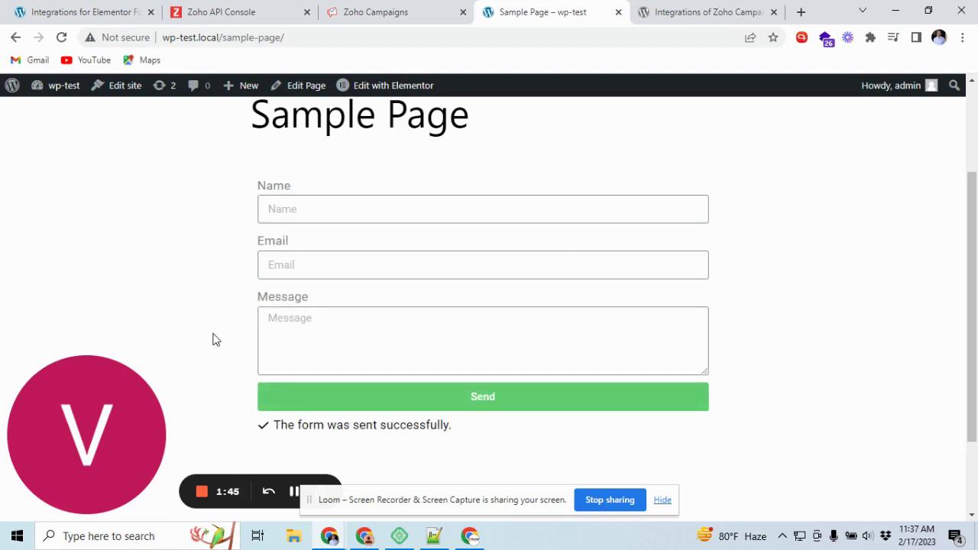
click(392, 10)
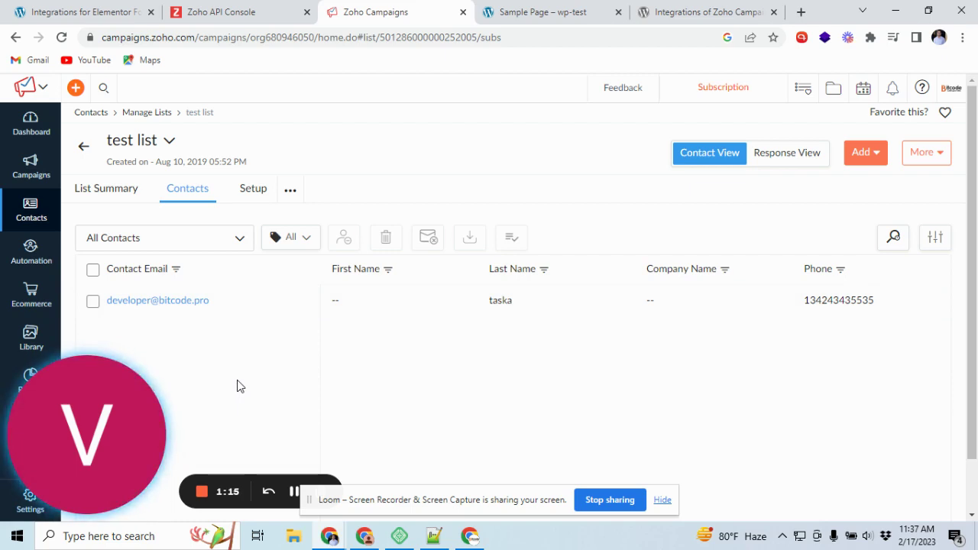
Open the test list's Setup tab and scroll through owner details, signup forms and API key.
click(252, 192)
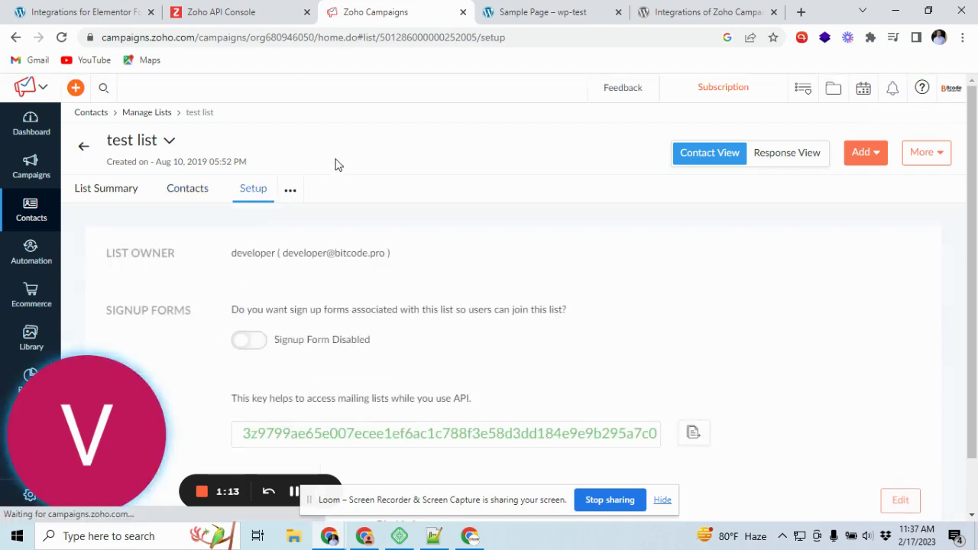
scroll(336, 245, down, 1)
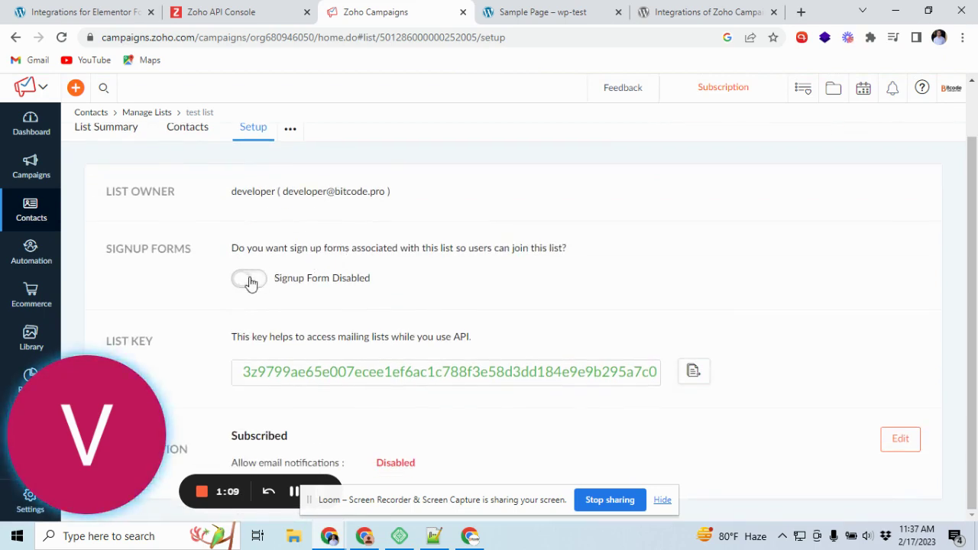
scroll(219, 286, up, 1)
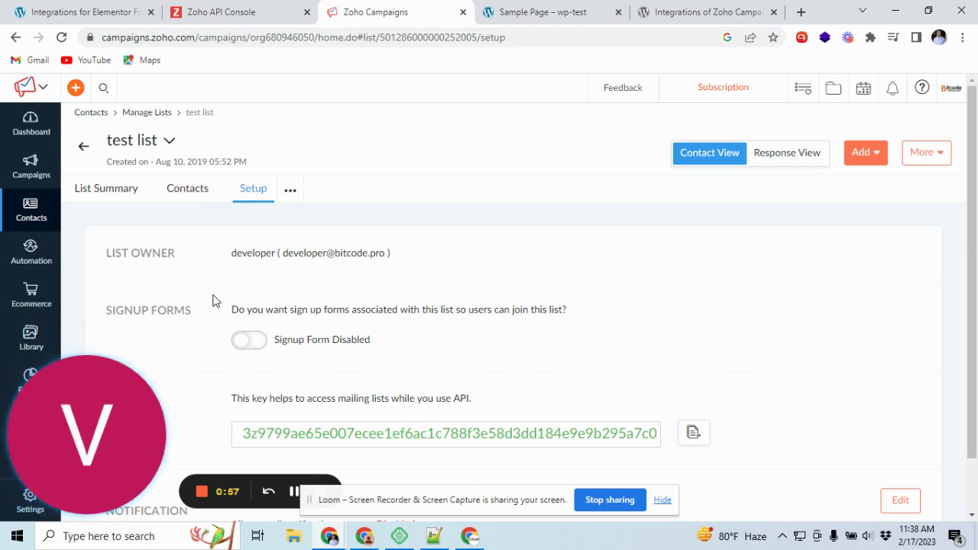
click(197, 9)
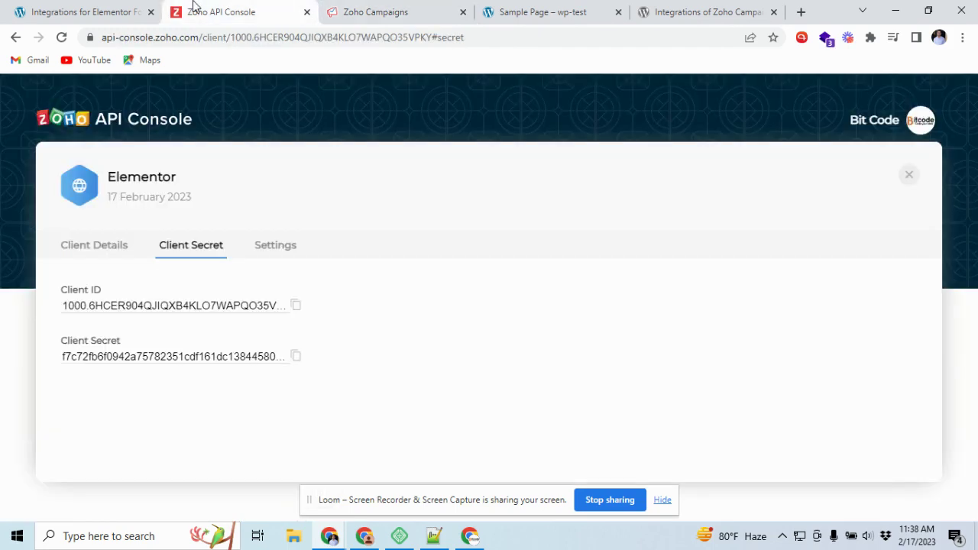
click(146, 9)
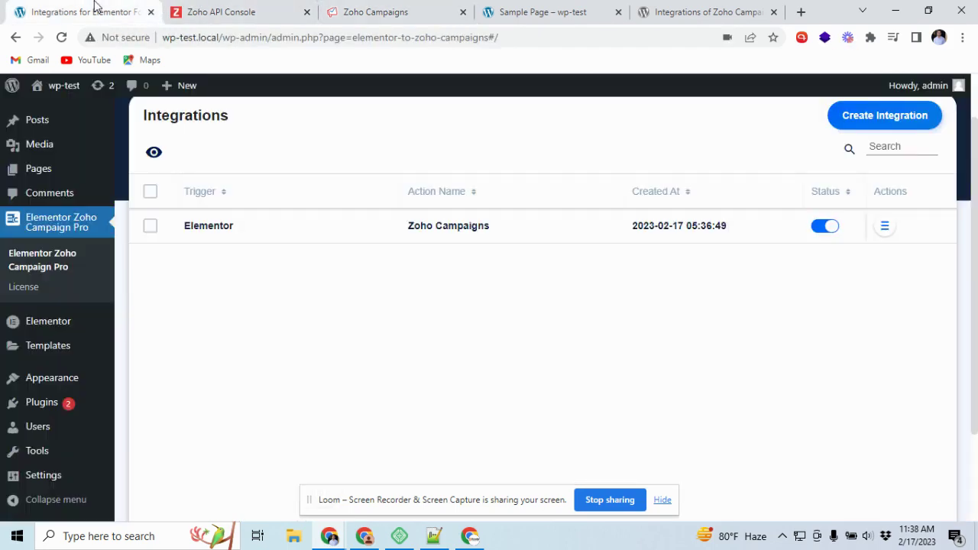
click(885, 230)
click(854, 271)
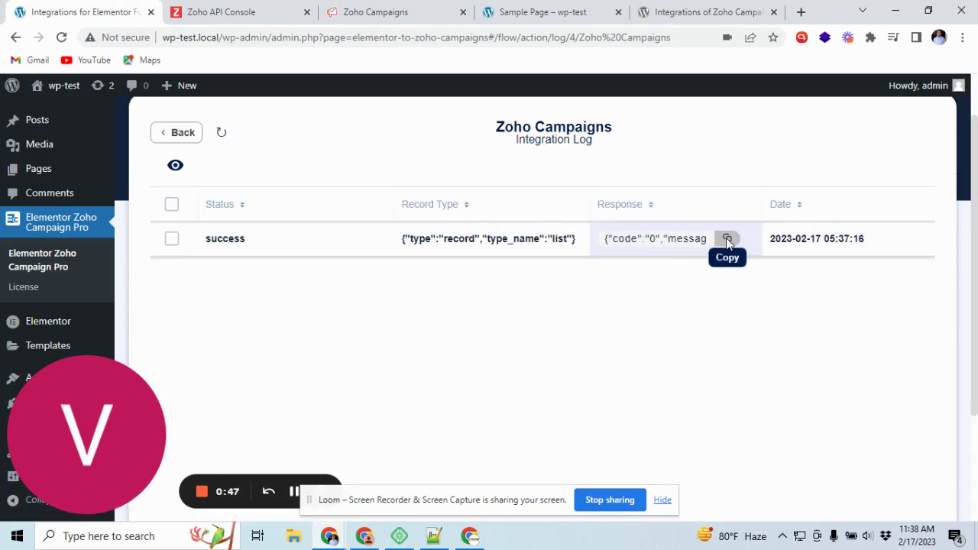
click(725, 238)
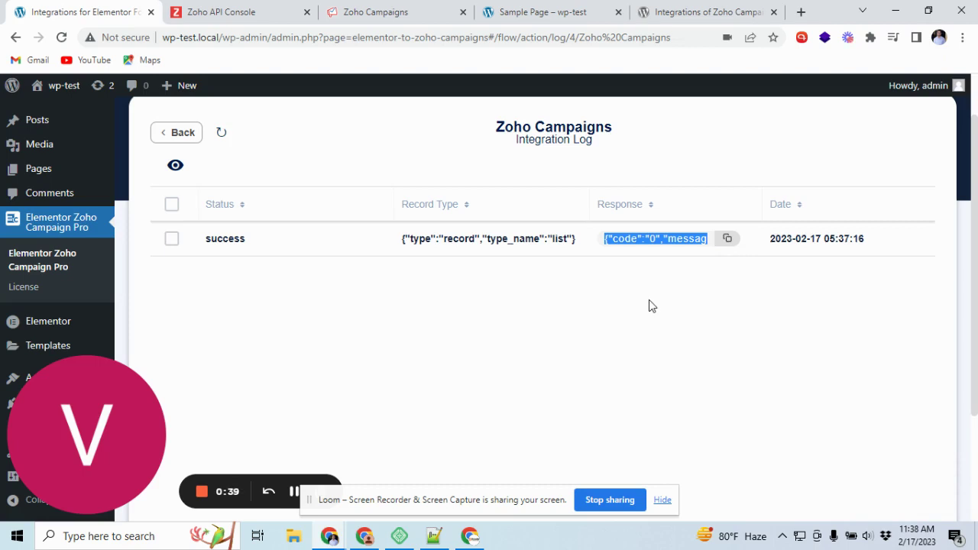
click(606, 297)
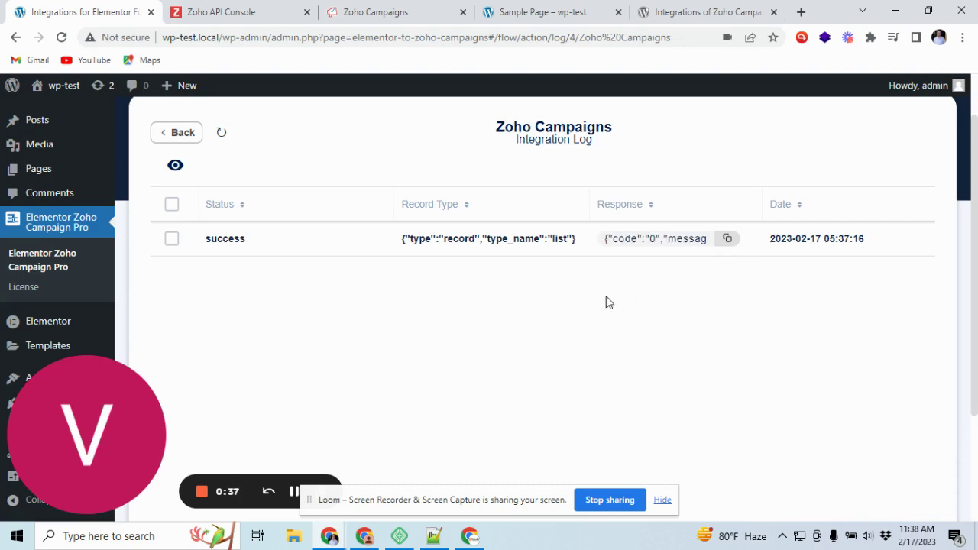